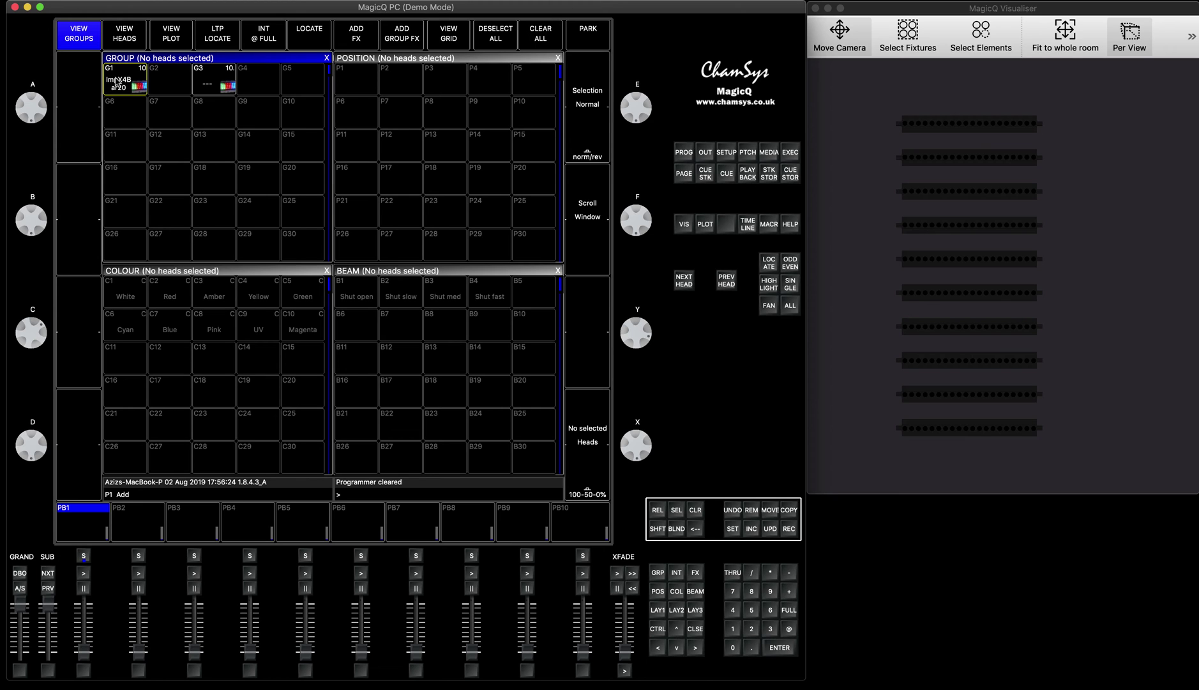
- Apply the pixlinevert pixel-map effect to the RGB channels of group G1's ImpX4Bar20 bars
{"action": "left_click", "coordinate": [118, 80]}
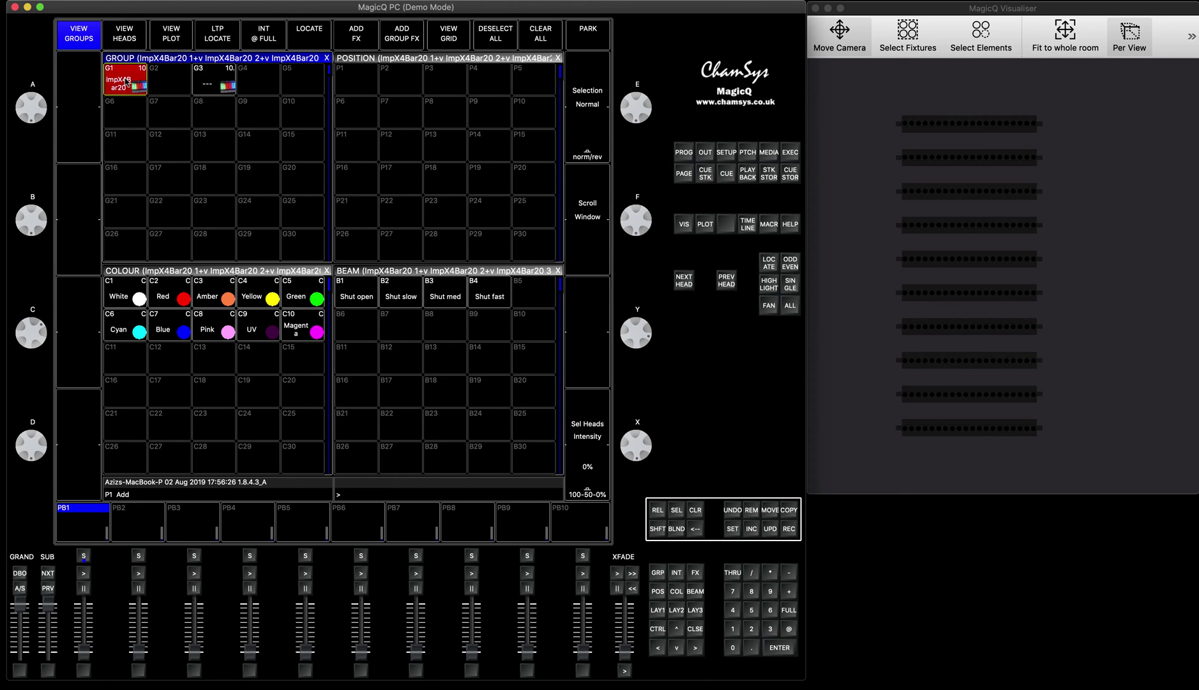
{"action": "left_click", "coordinate": [359, 40]}
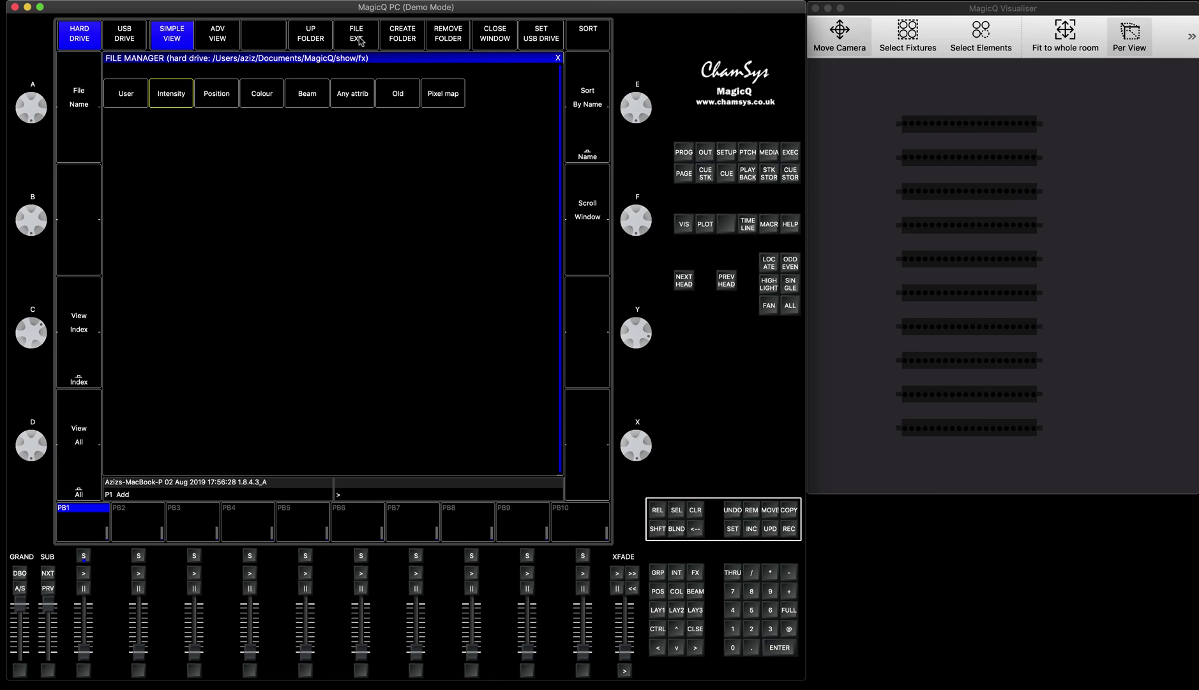
{"action": "left_click", "coordinate": [445, 100]}
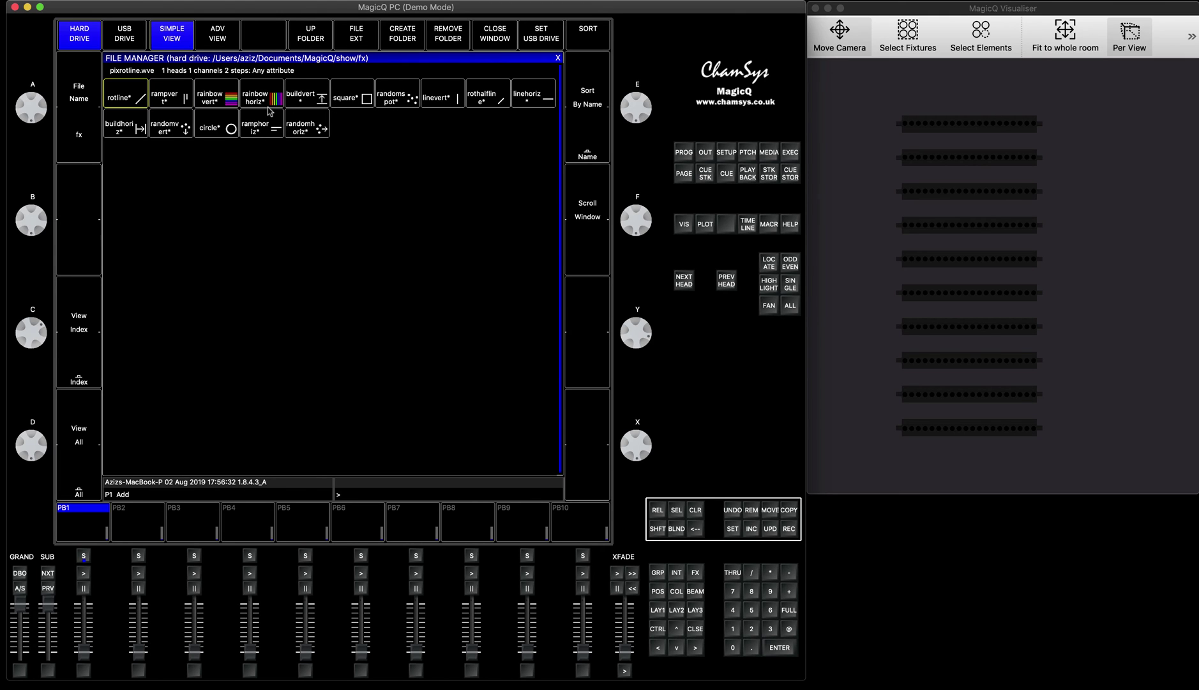
{"action": "left_click", "coordinate": [440, 99]}
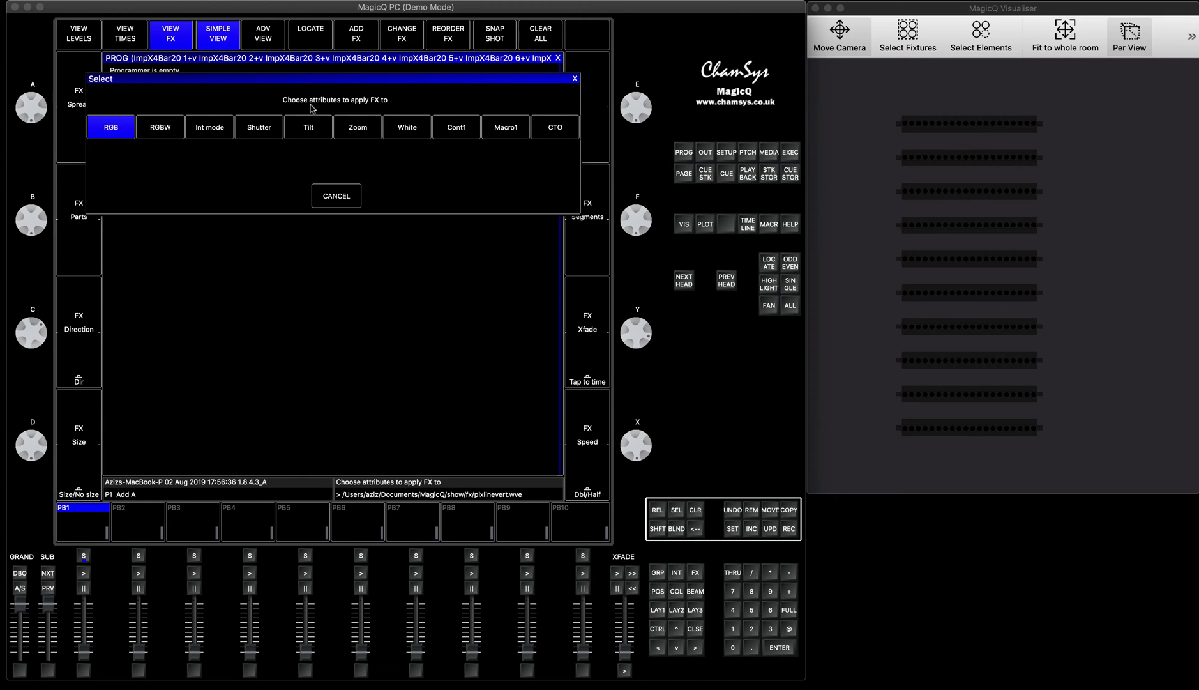
{"action": "left_click", "coordinate": [110, 128]}
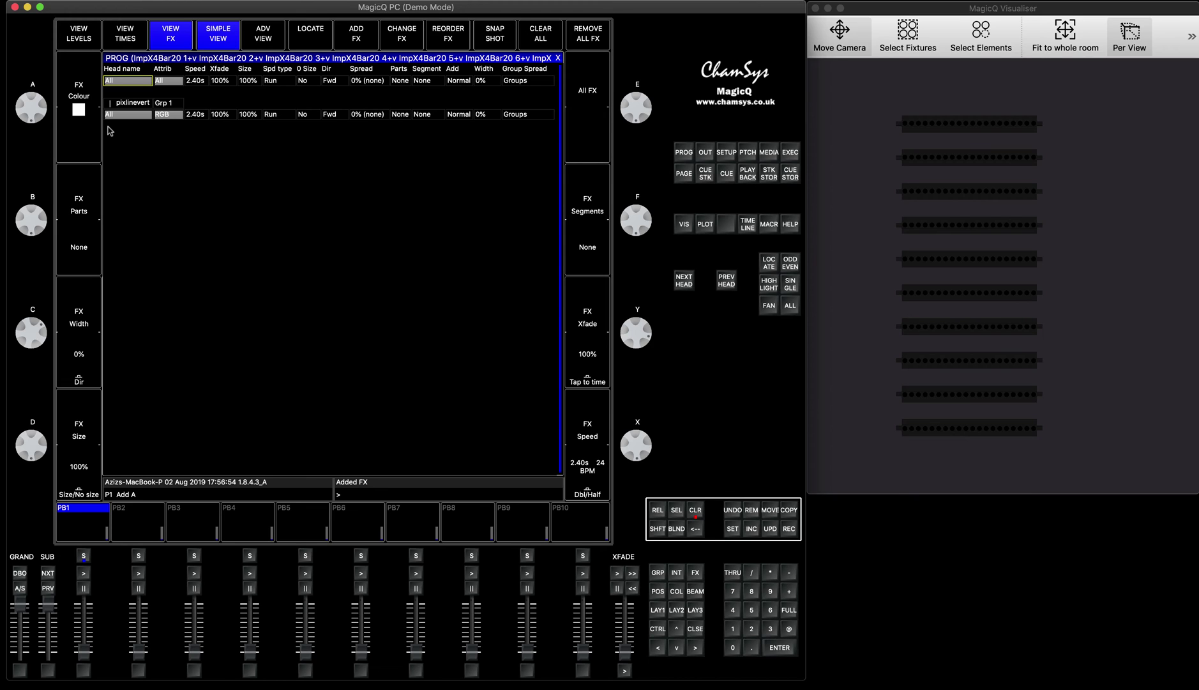
{"action": "left_click", "coordinate": [657, 611]}
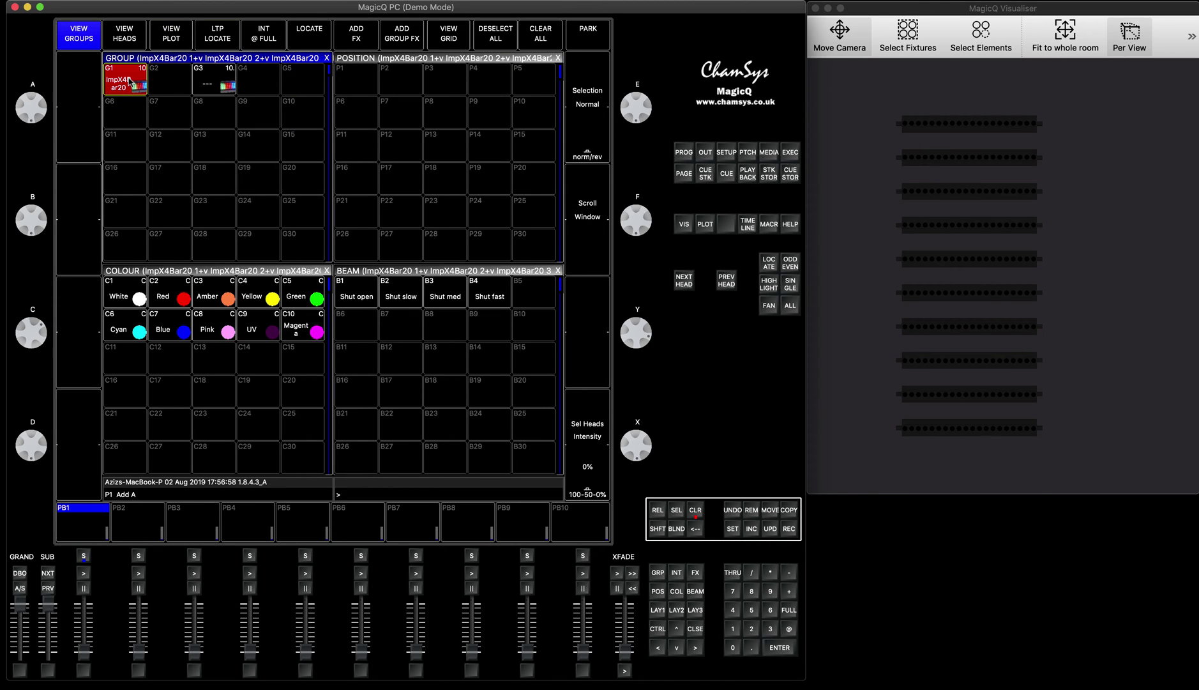
- Set the bars to full with red, green, blue and white at zero, then clear the programmer
{"action": "left_click", "coordinate": [789, 610]}
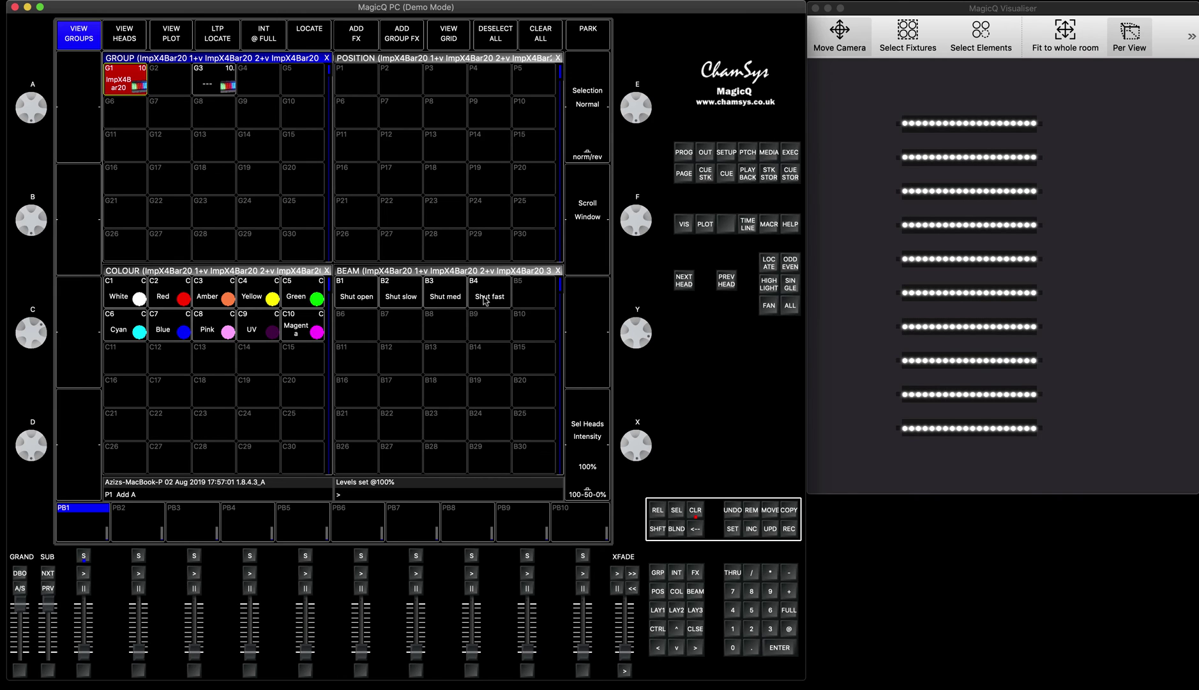
{"action": "left_click", "coordinate": [676, 593]}
{"action": "left_click", "coordinate": [71, 138]}
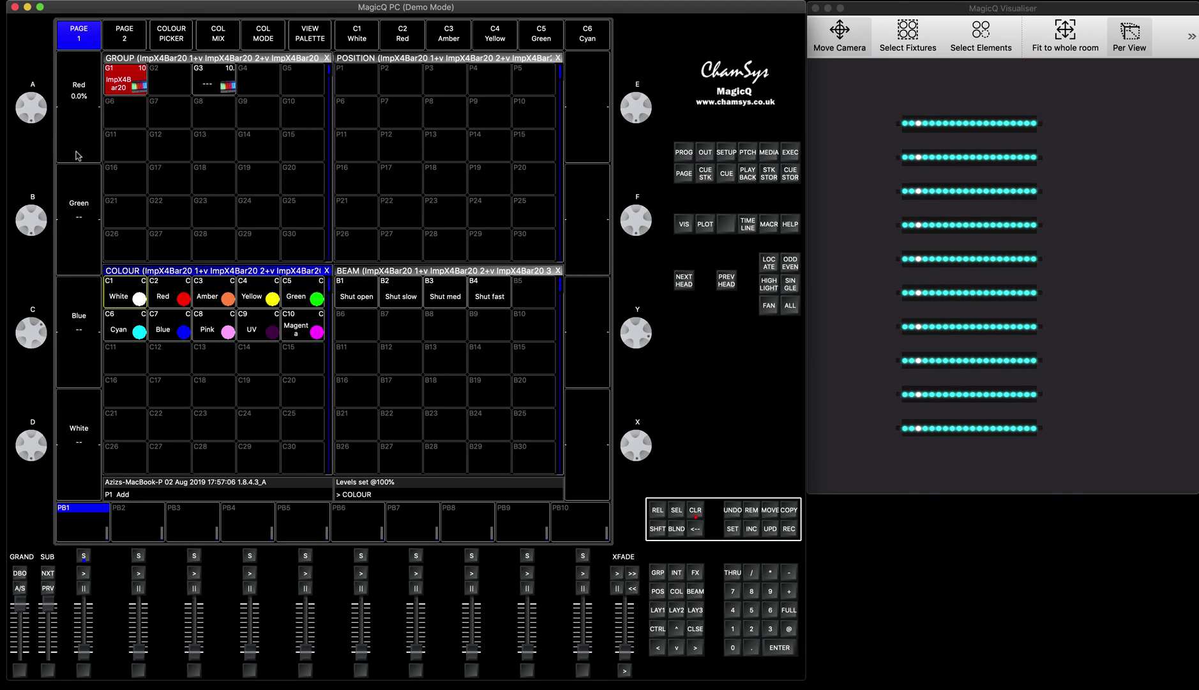
{"action": "left_click", "coordinate": [82, 250]}
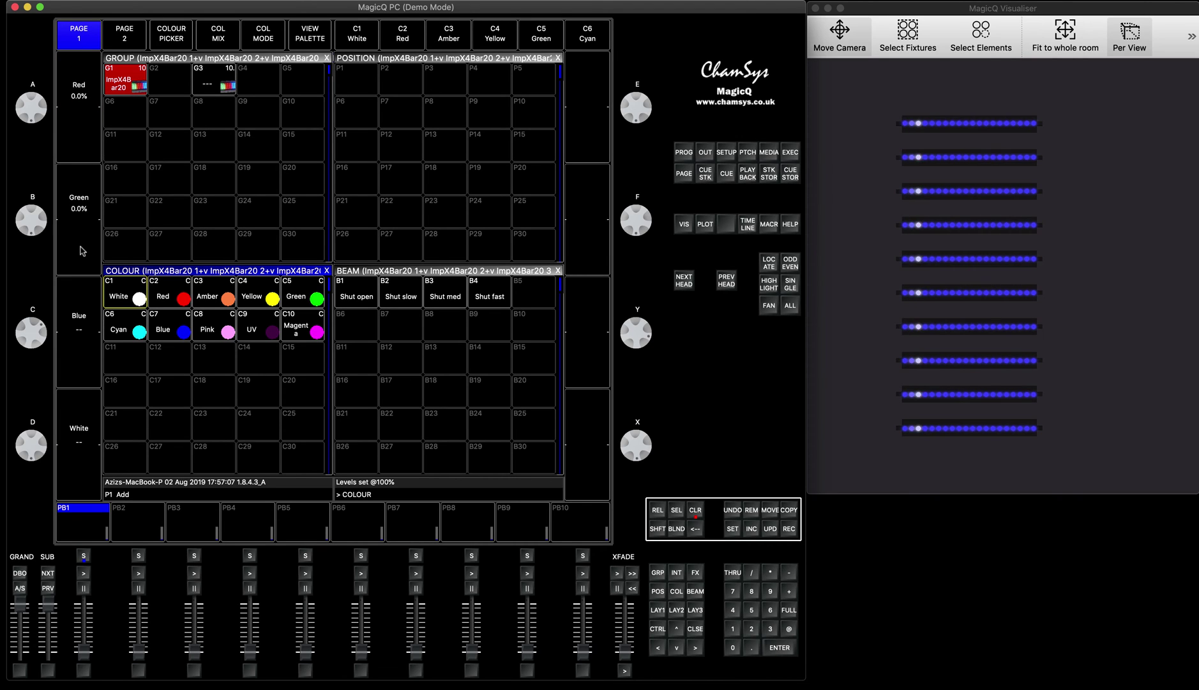
{"action": "left_click", "coordinate": [86, 375]}
{"action": "left_click", "coordinate": [82, 415]}
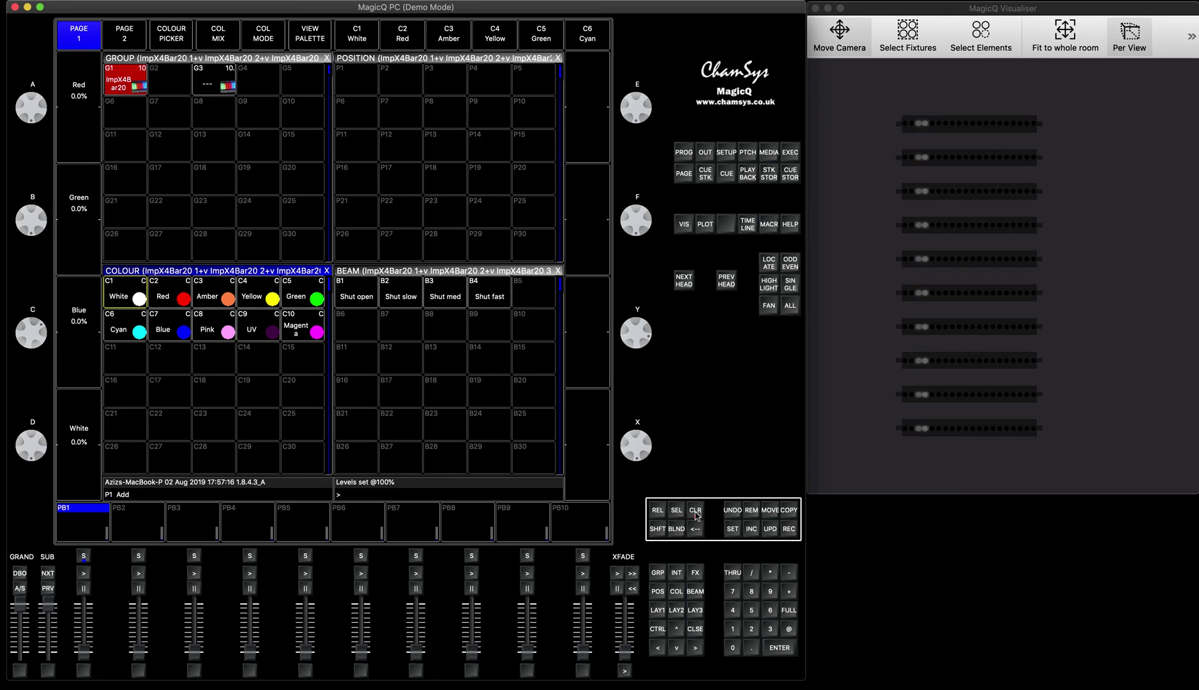
{"action": "left_click", "coordinate": [696, 510]}
{"action": "left_click", "coordinate": [657, 610]}
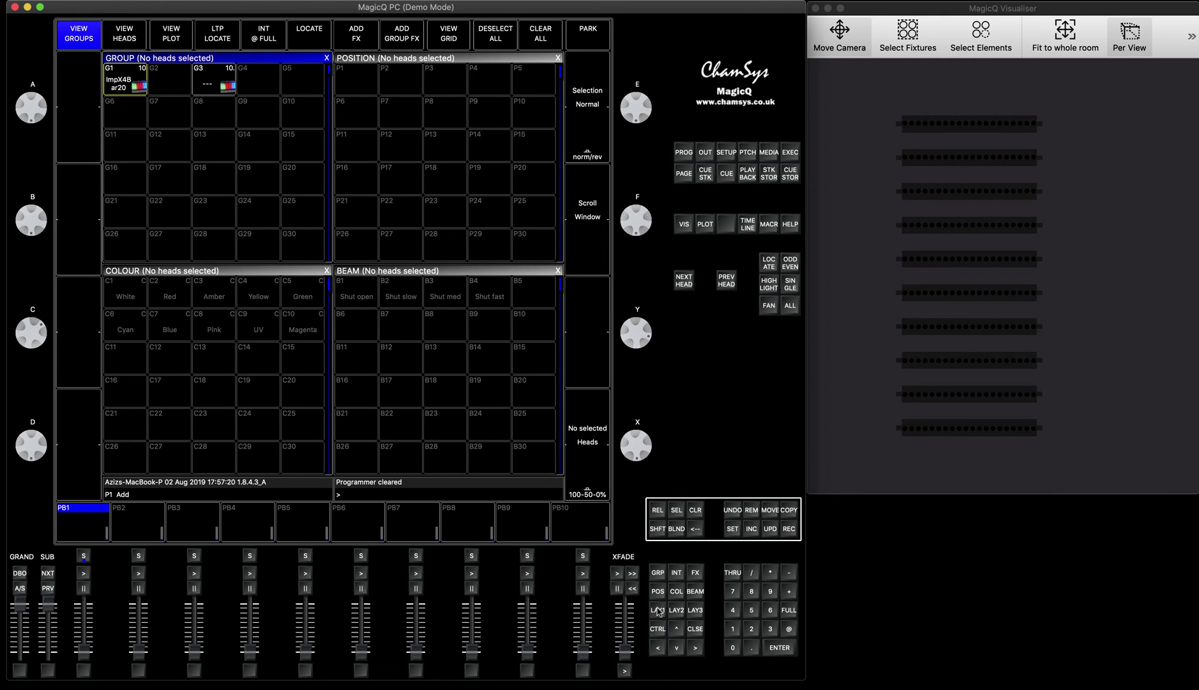
- Select G1, zero red, green and blue, and set the bars to full intensity
{"action": "left_click", "coordinate": [121, 80]}
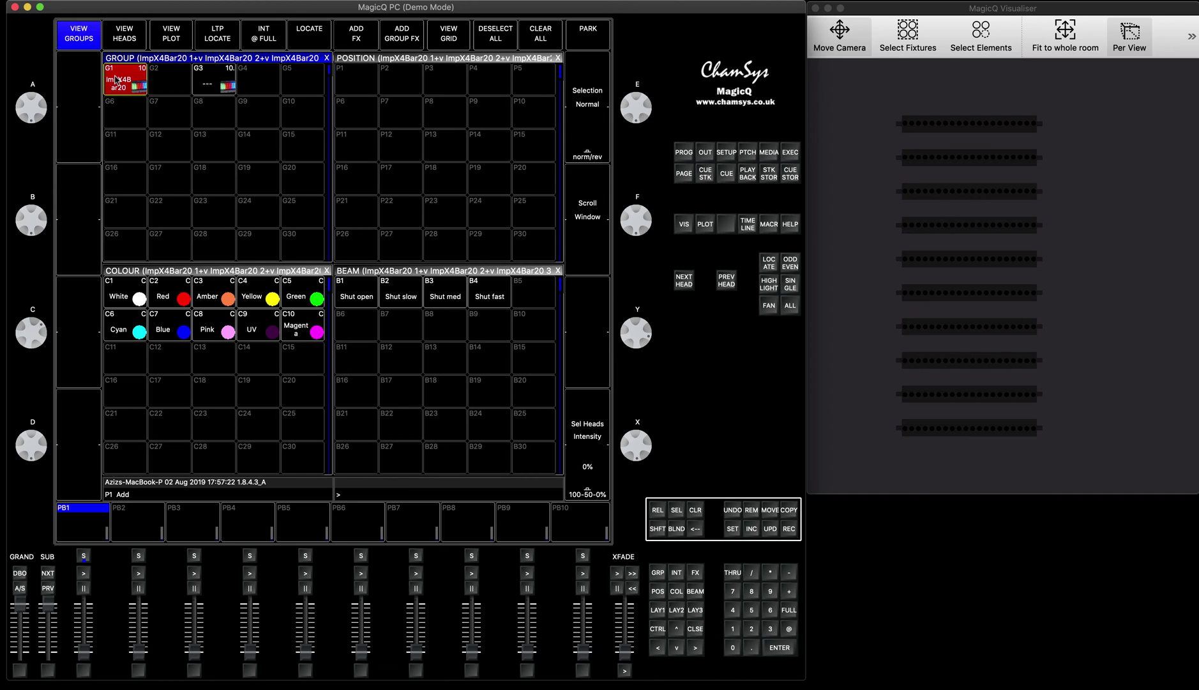
{"action": "left_click", "coordinate": [677, 592]}
{"action": "left_click", "coordinate": [81, 148]}
{"action": "left_click", "coordinate": [83, 251]}
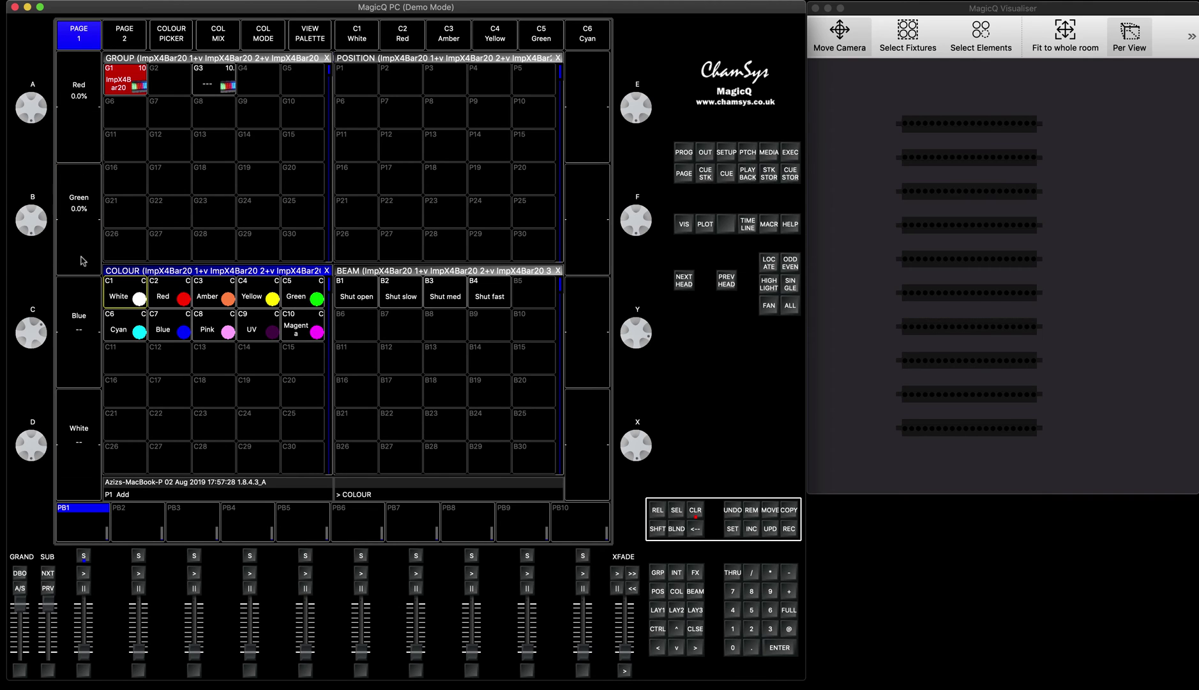
{"action": "left_click", "coordinate": [77, 352]}
{"action": "left_click", "coordinate": [789, 630]}
{"action": "left_click", "coordinate": [789, 610]}
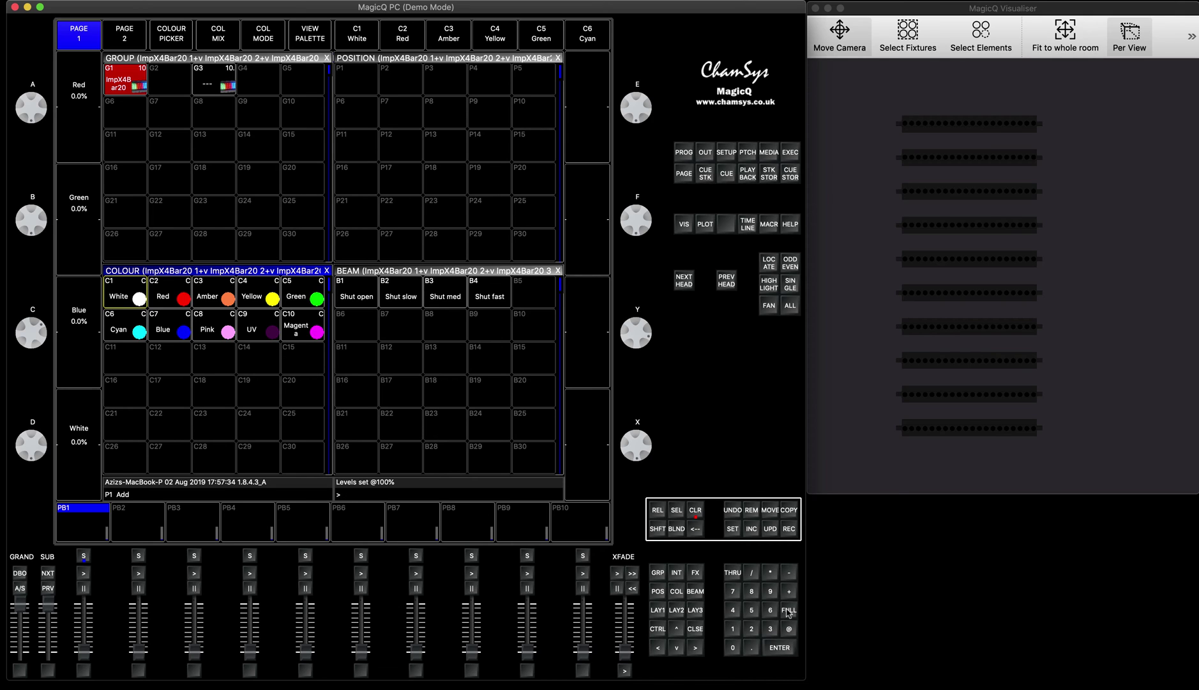
- Record the look as cue 1 on playback 1 and clear the programmer
{"action": "left_click", "coordinate": [791, 533]}
{"action": "left_click", "coordinate": [83, 556]}
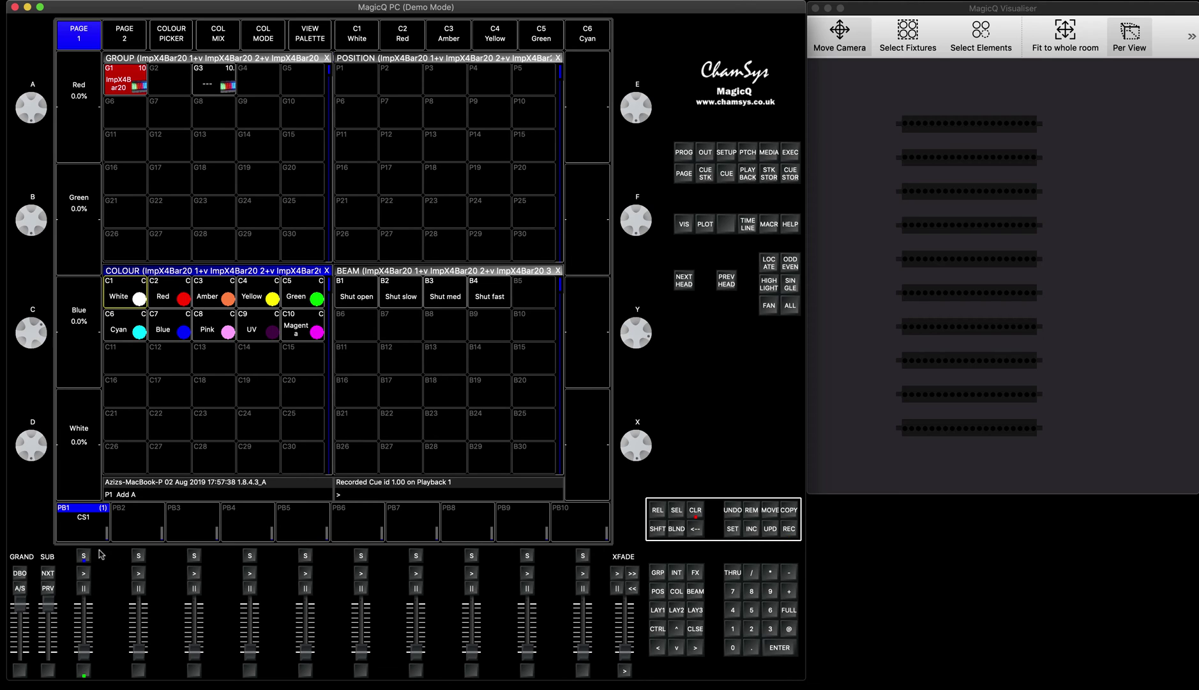
{"action": "left_click", "coordinate": [696, 509]}
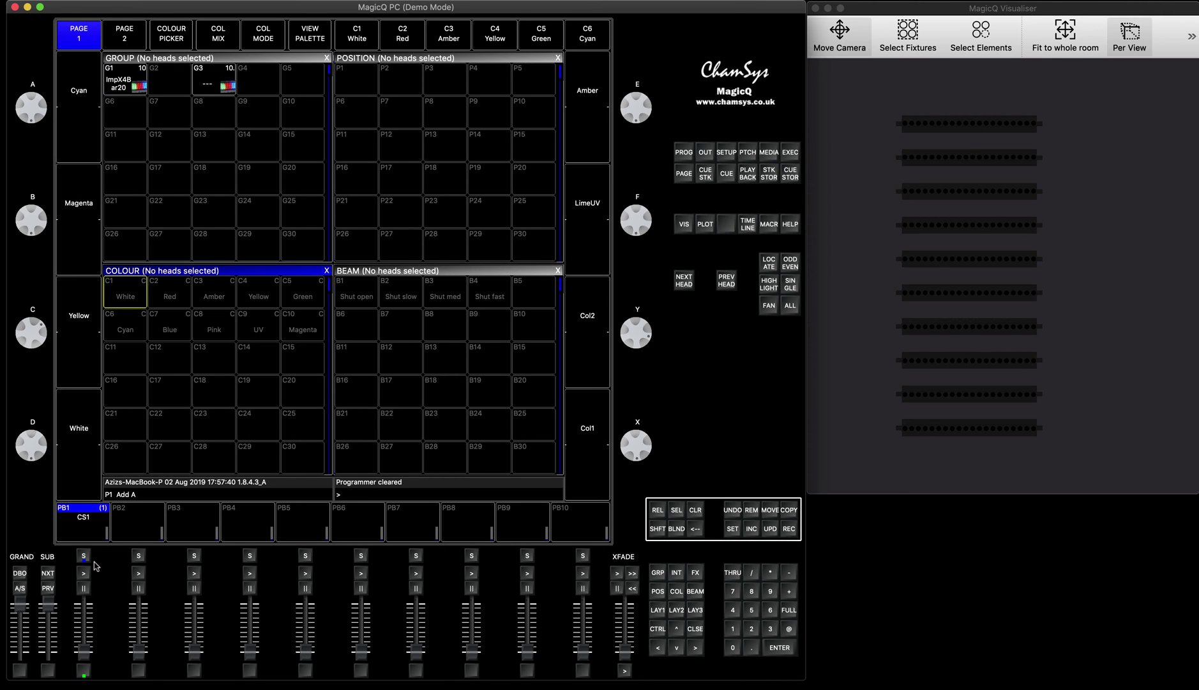
- Raise playback 1 and apply the pixlinevert effect to the RGB of group G1
{"action": "left_click_drag", "start_coordinate": [85, 654], "coordinate": [85, 603]}
{"action": "left_click", "coordinate": [126, 79]}
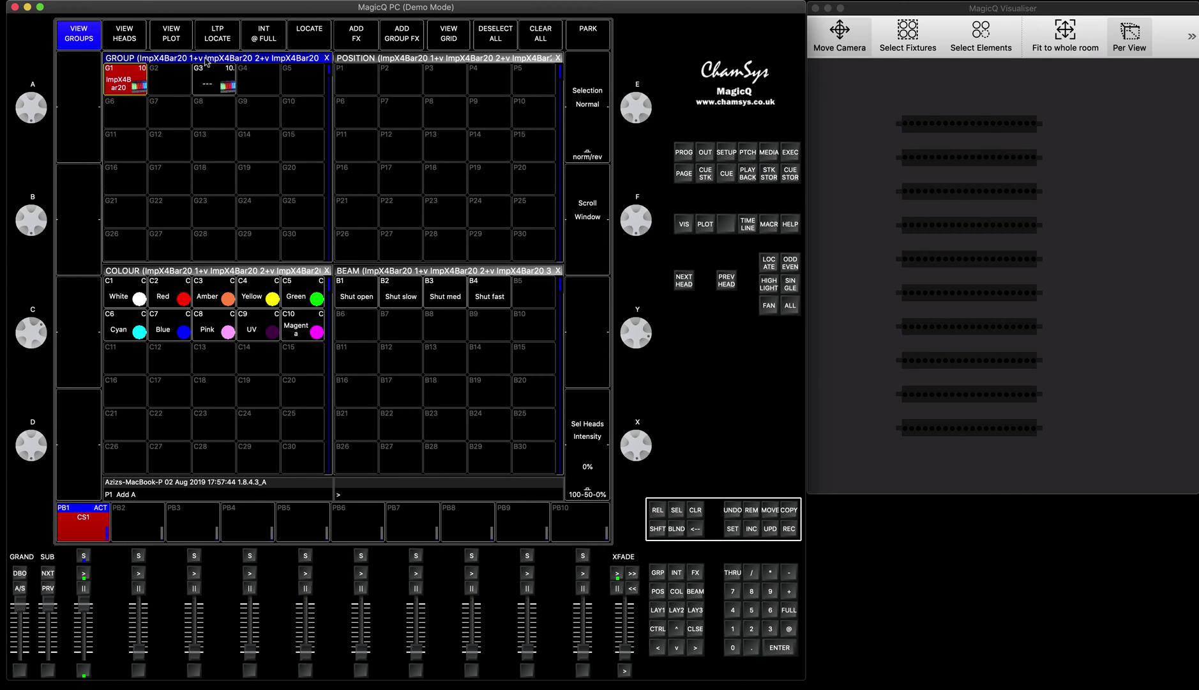
{"action": "left_click", "coordinate": [366, 32]}
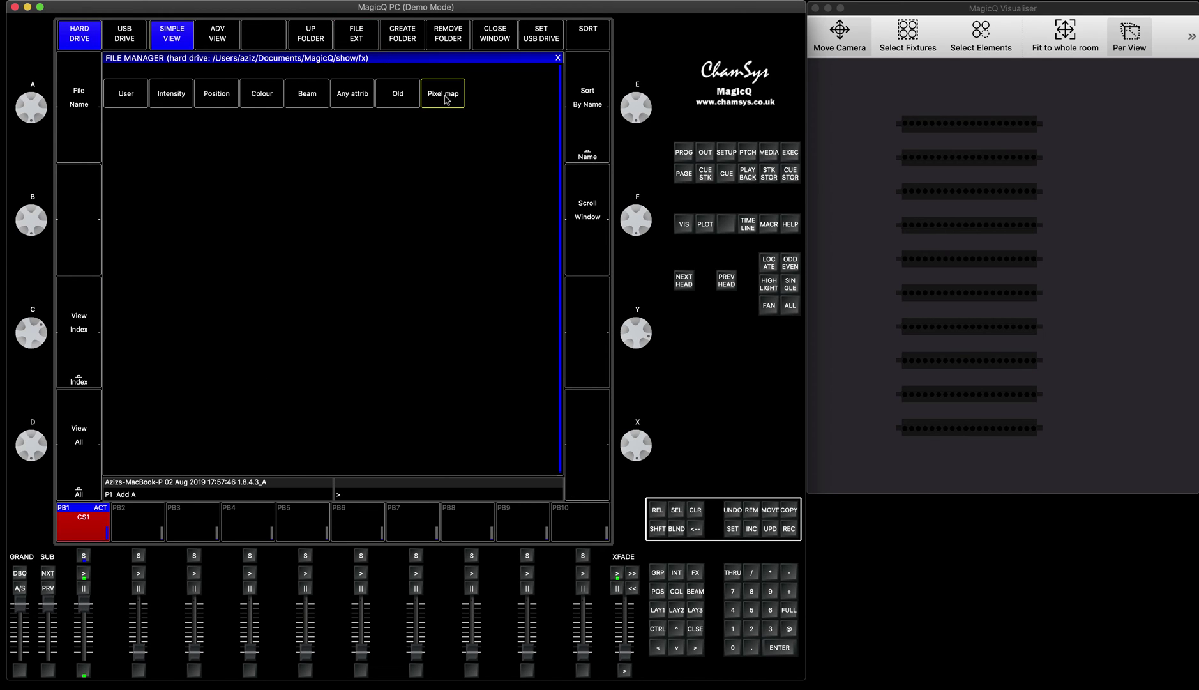
{"action": "left_click", "coordinate": [445, 95]}
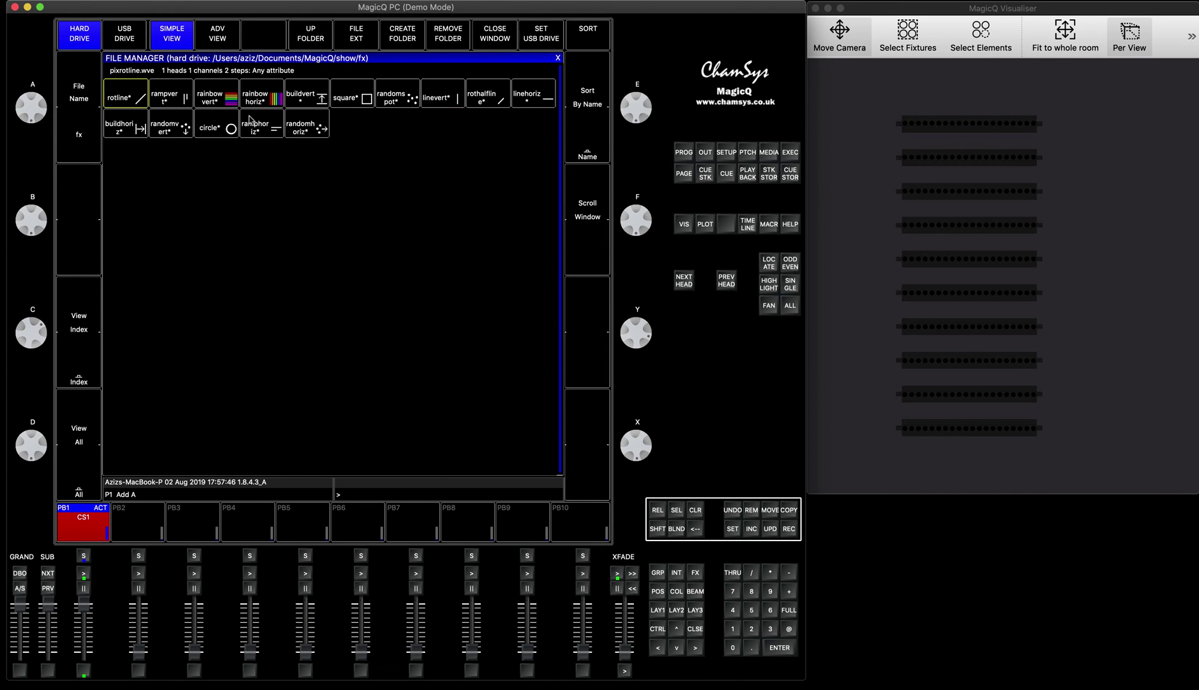
{"action": "left_click", "coordinate": [442, 99]}
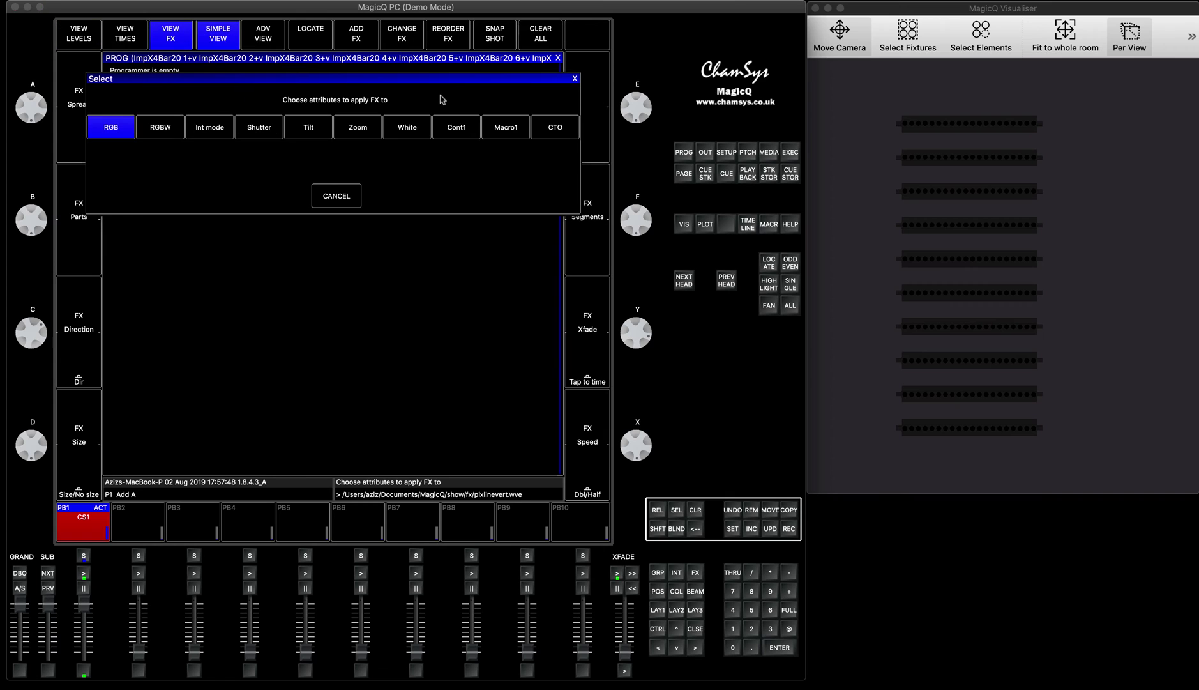
{"action": "left_click", "coordinate": [111, 127]}
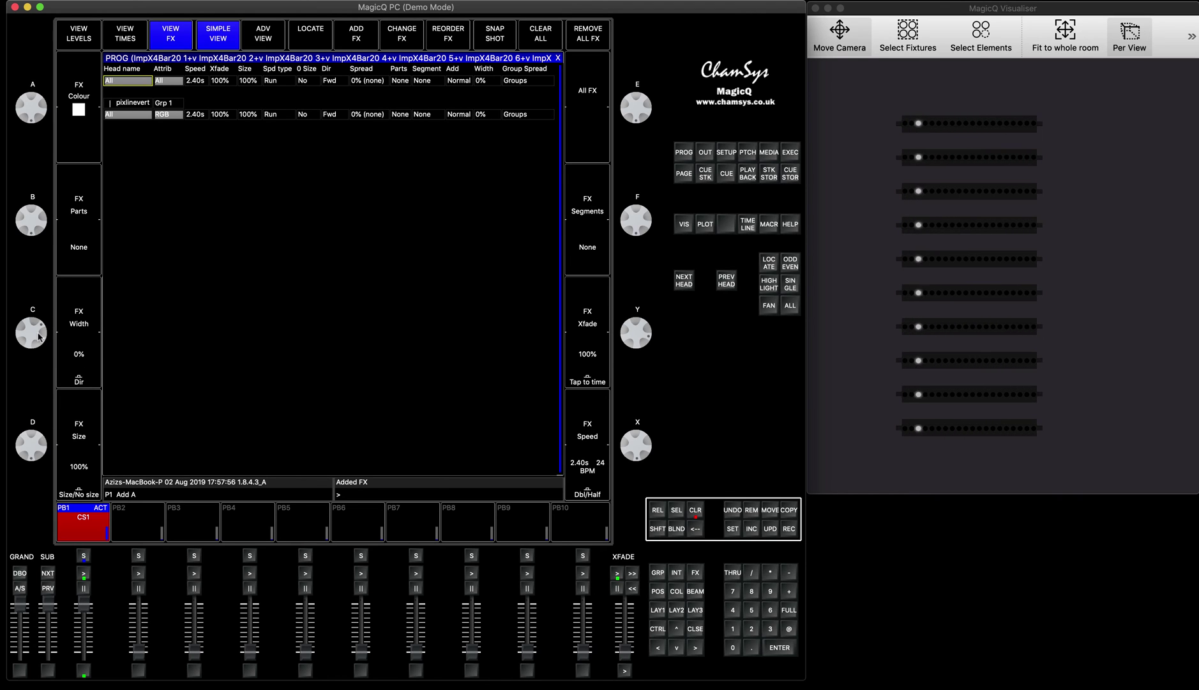
- Try the line direction as Bkwd, Centre in and Bounce, then remove all effects
{"action": "left_click", "coordinate": [332, 82]}
{"action": "left_click", "coordinate": [310, 189]}
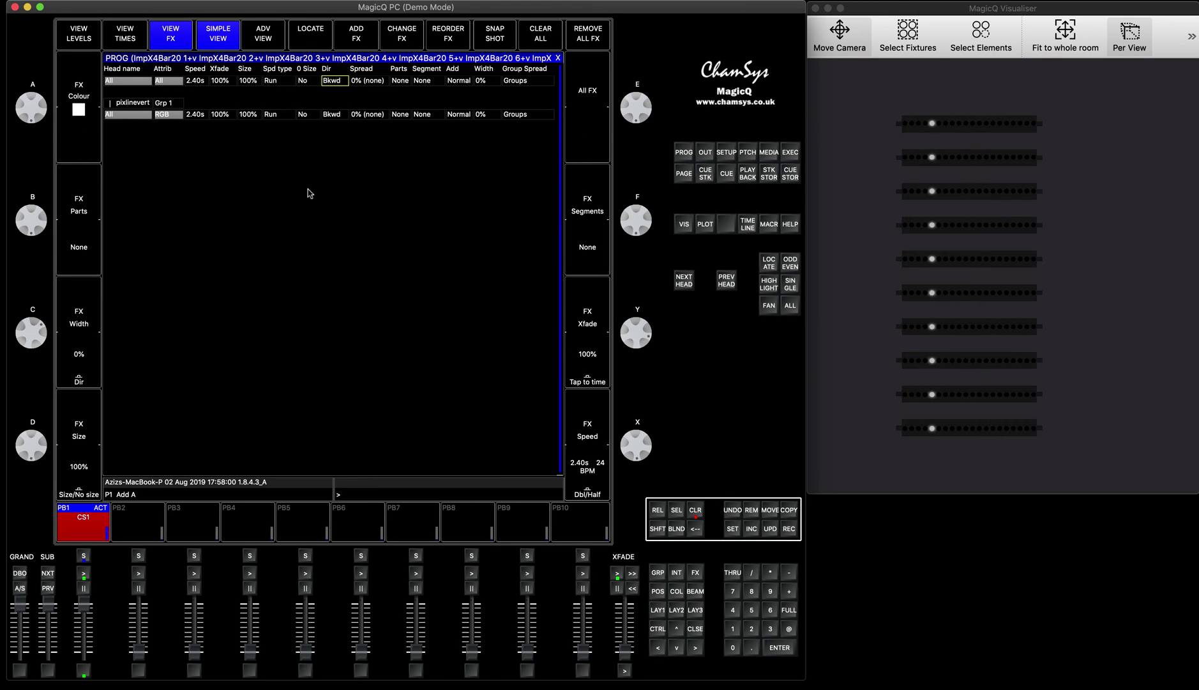
{"action": "left_click", "coordinate": [332, 81]}
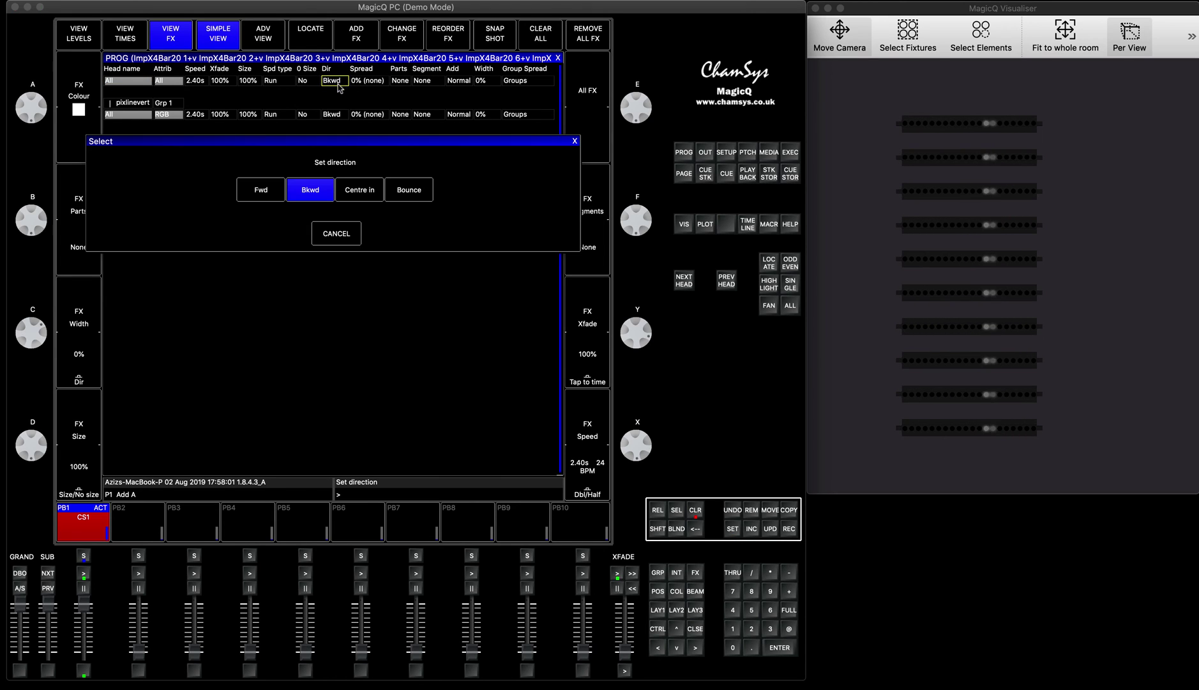
{"action": "left_click", "coordinate": [367, 185]}
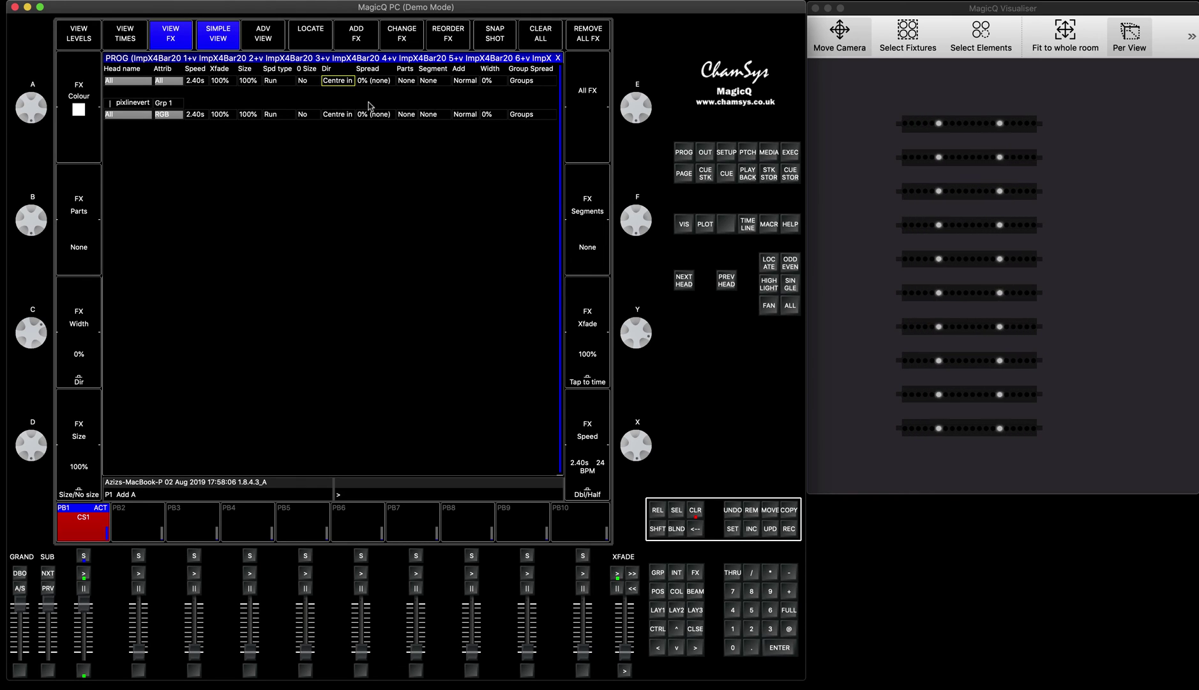
{"action": "left_click", "coordinate": [341, 81]}
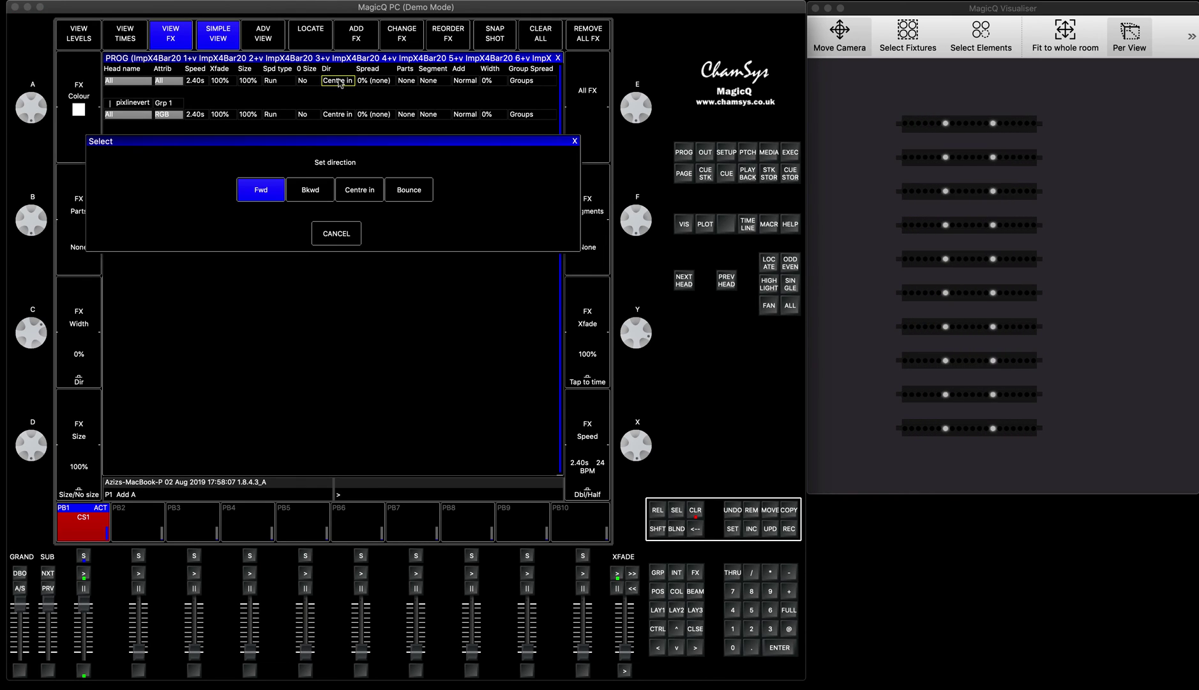
{"action": "left_click", "coordinate": [408, 189]}
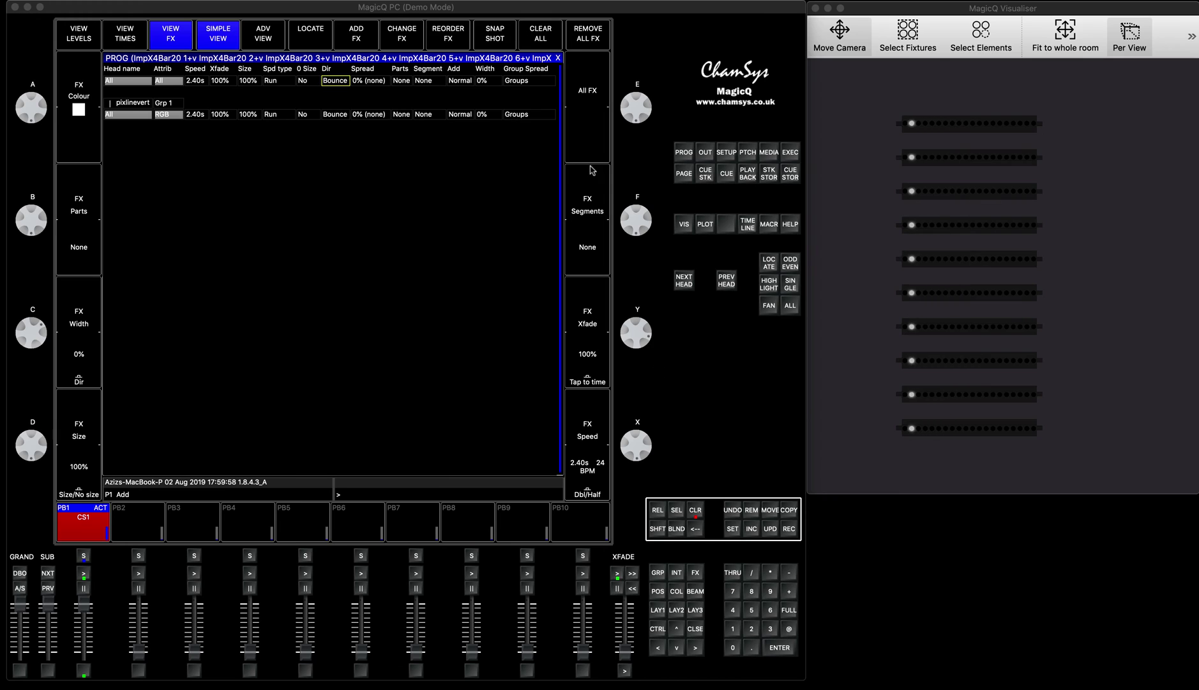
{"action": "left_click", "coordinate": [581, 34]}
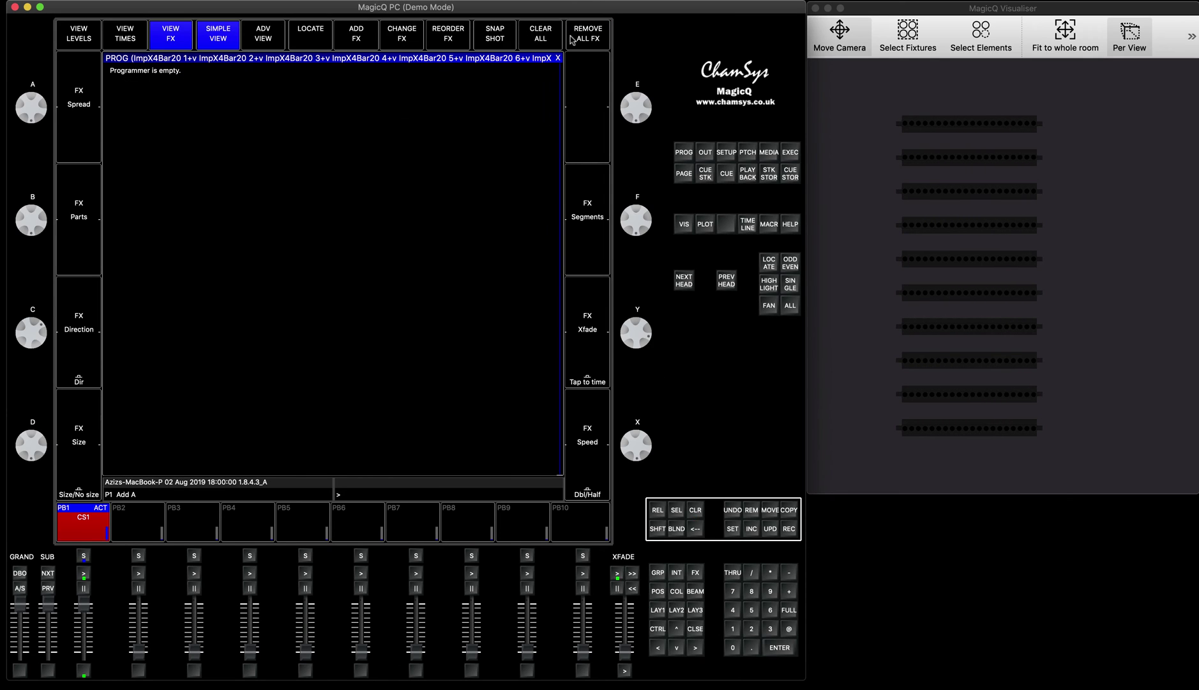
- Try the square pixel-map effect on RGB, then remove all effects
{"action": "left_click", "coordinate": [355, 35]}
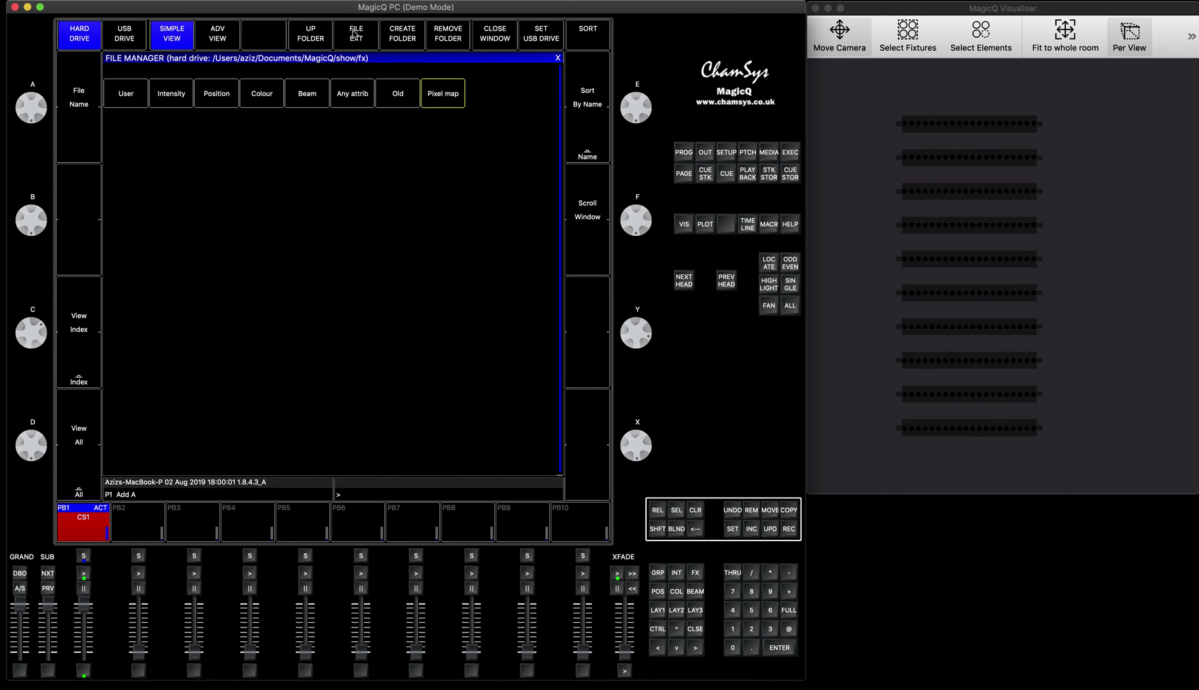
{"action": "left_click", "coordinate": [447, 94]}
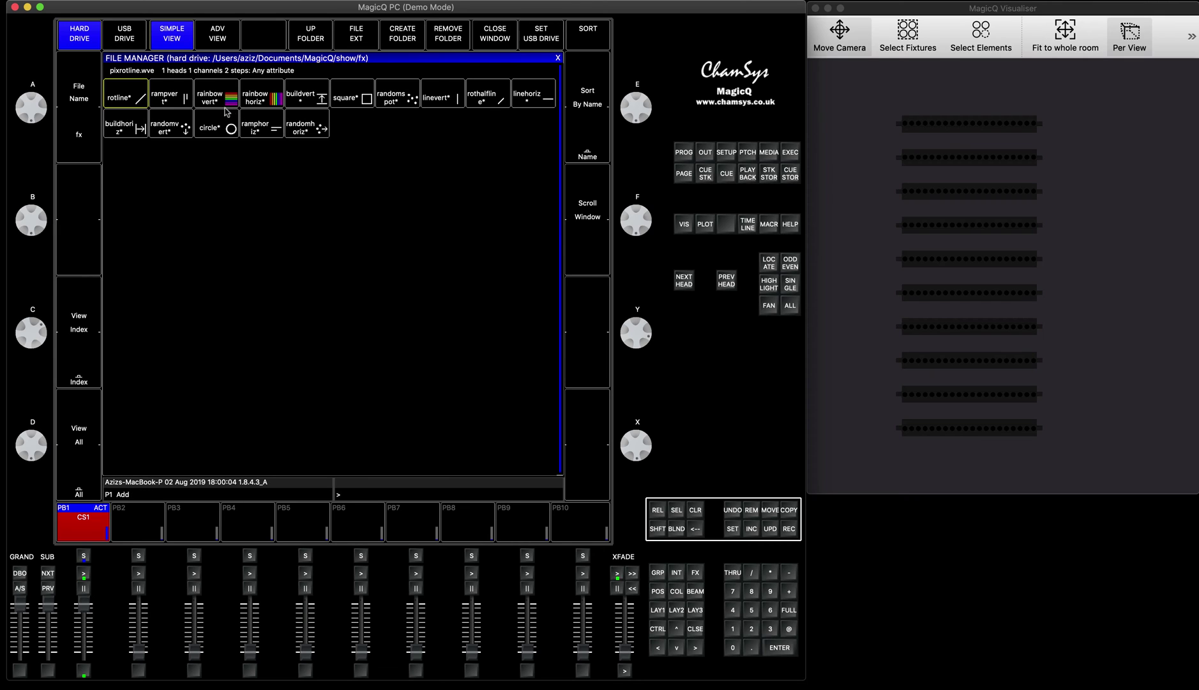
{"action": "left_click", "coordinate": [350, 94]}
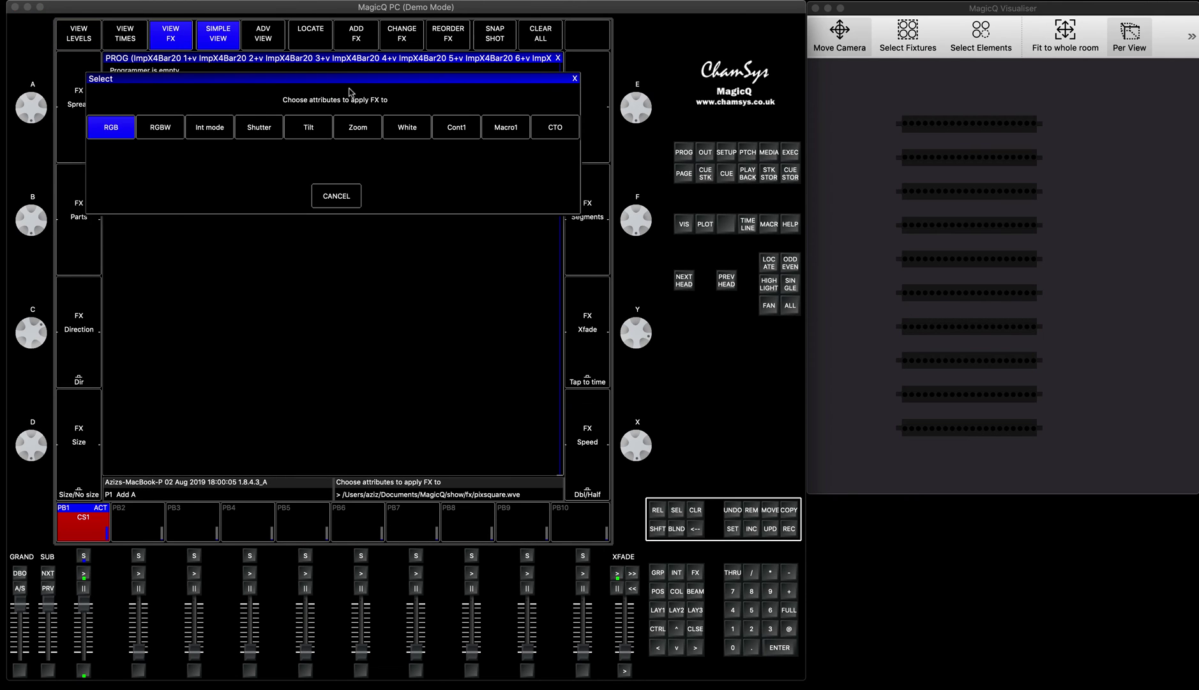
{"action": "left_click", "coordinate": [111, 128]}
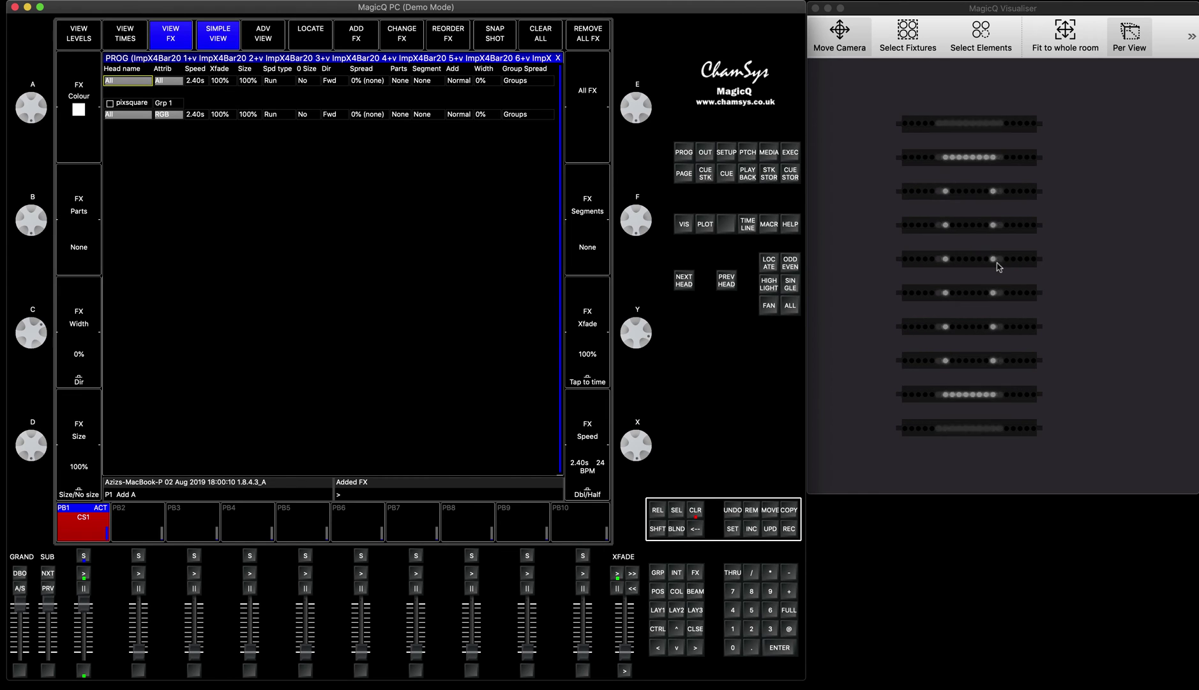
{"action": "left_click", "coordinate": [588, 37]}
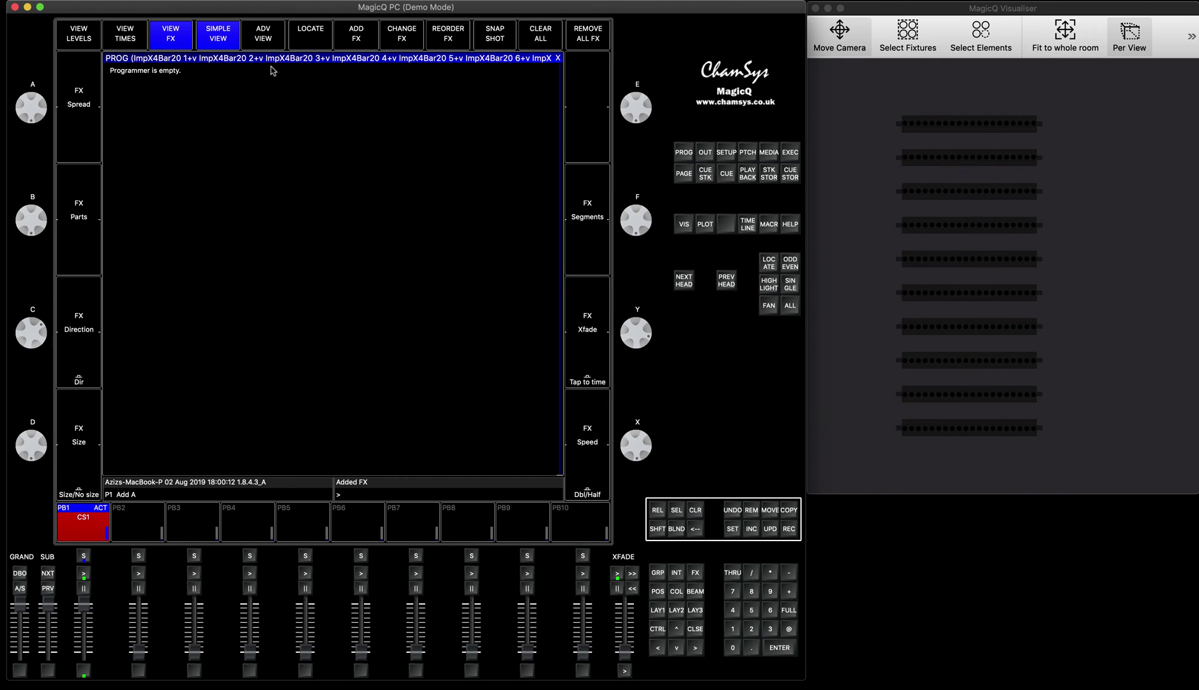
- Apply the rotline pixel-map effect to RGB and widen its FX width to 10%
{"action": "left_click", "coordinate": [368, 30]}
{"action": "left_click", "coordinate": [451, 107]}
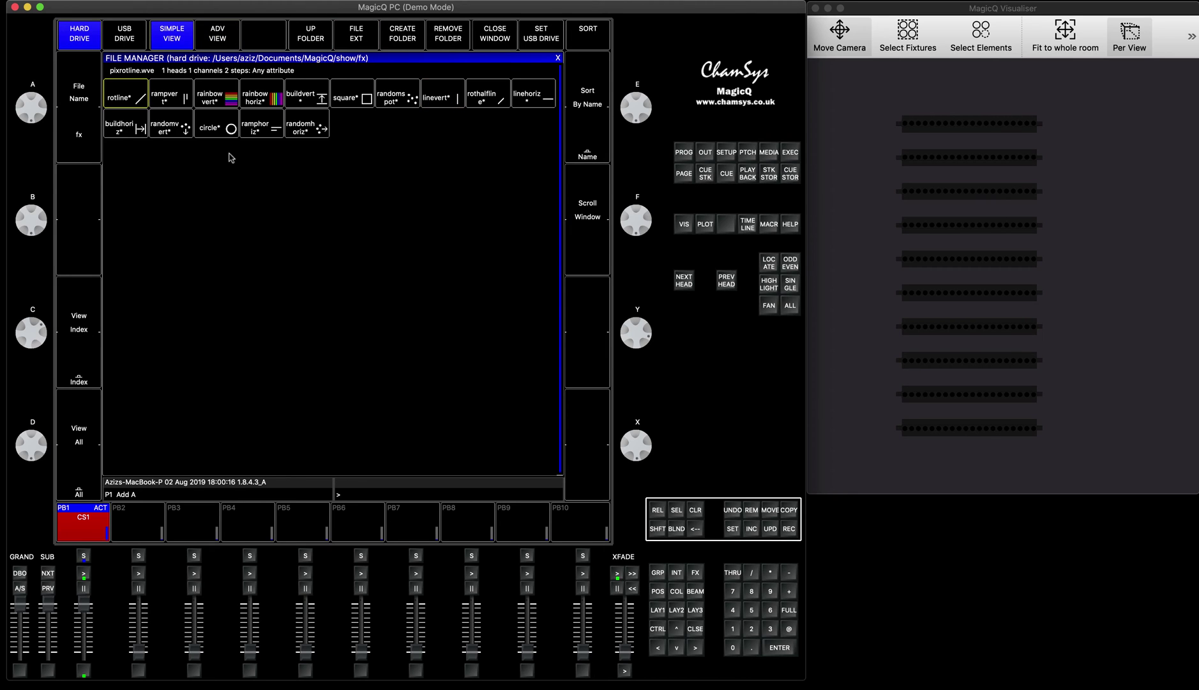
{"action": "left_click", "coordinate": [125, 97]}
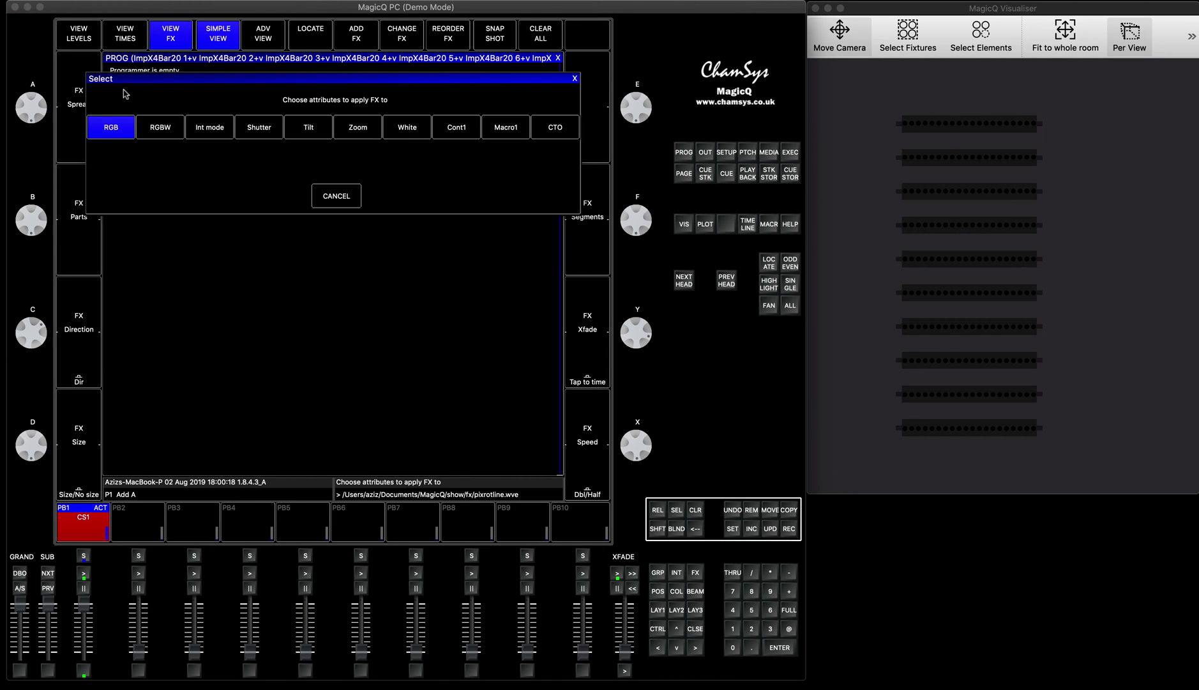
{"action": "left_click", "coordinate": [108, 125]}
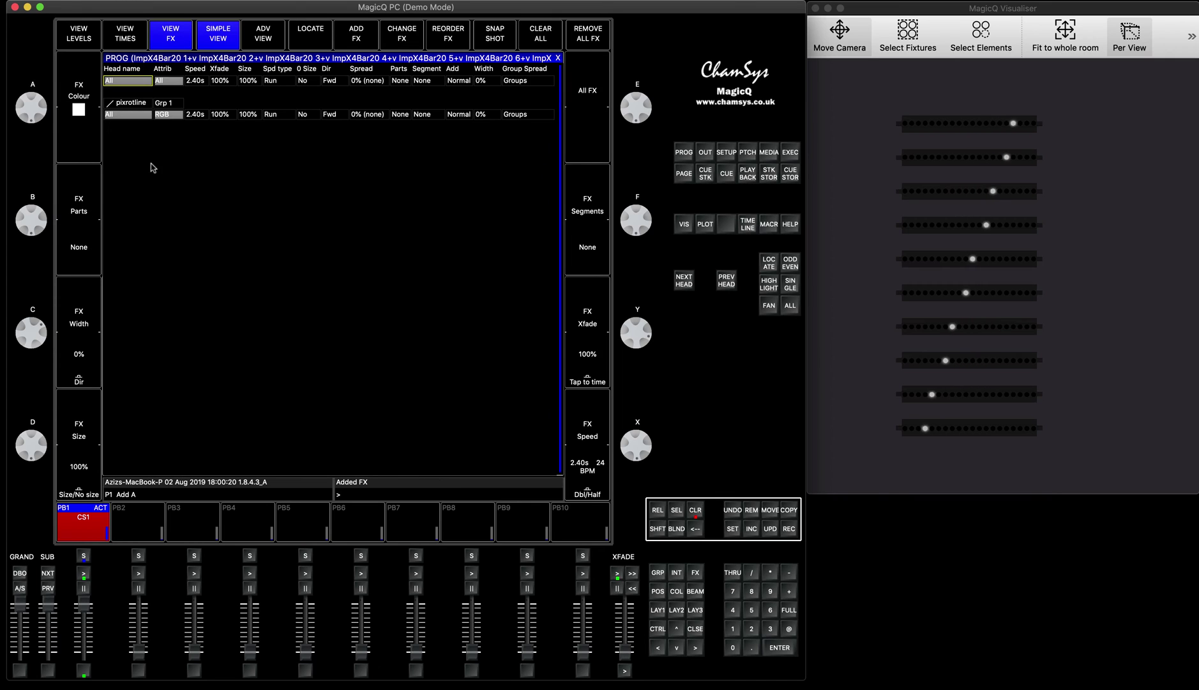
{"action": "mouse_move", "coordinate": [36, 332]}
{"action": "left_mouse_down"}
{"action": "mouse_move", "coordinate": [44, 358]}
{"action": "mouse_move", "coordinate": [43, 346]}
{"action": "left_mouse_up"}
{"action": "scroll", "coordinate": [43, 346], "scroll_direction": "up", "scroll_amount": 4}
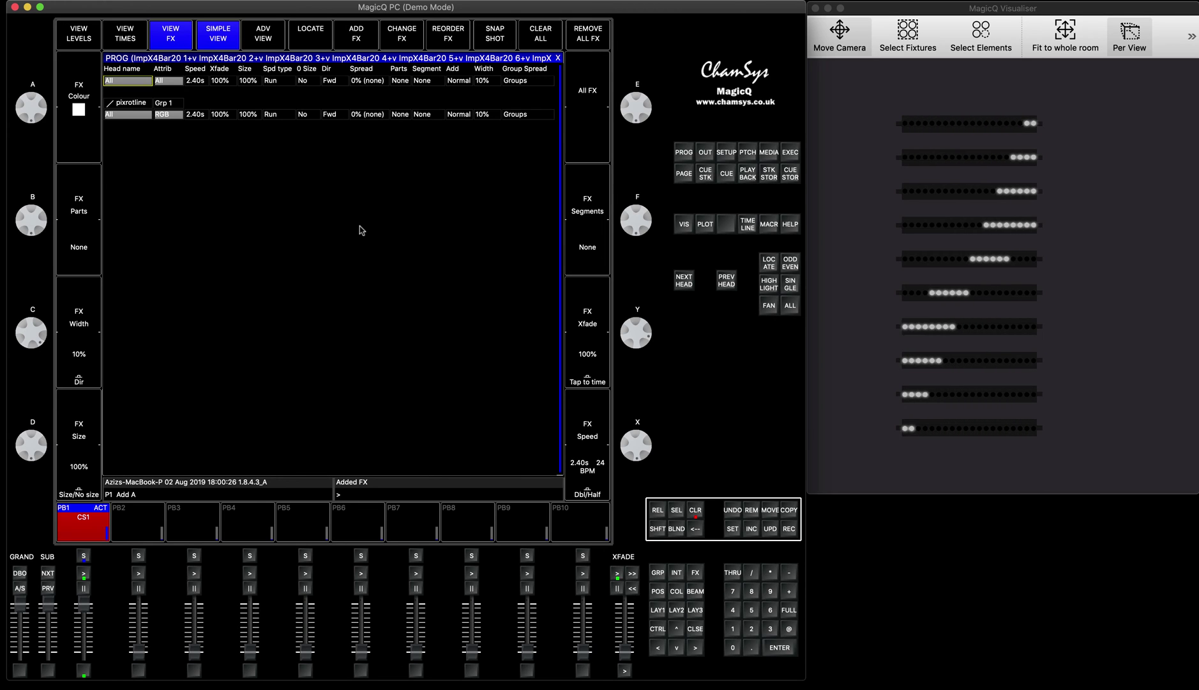
{"action": "left_click", "coordinate": [325, 84]}
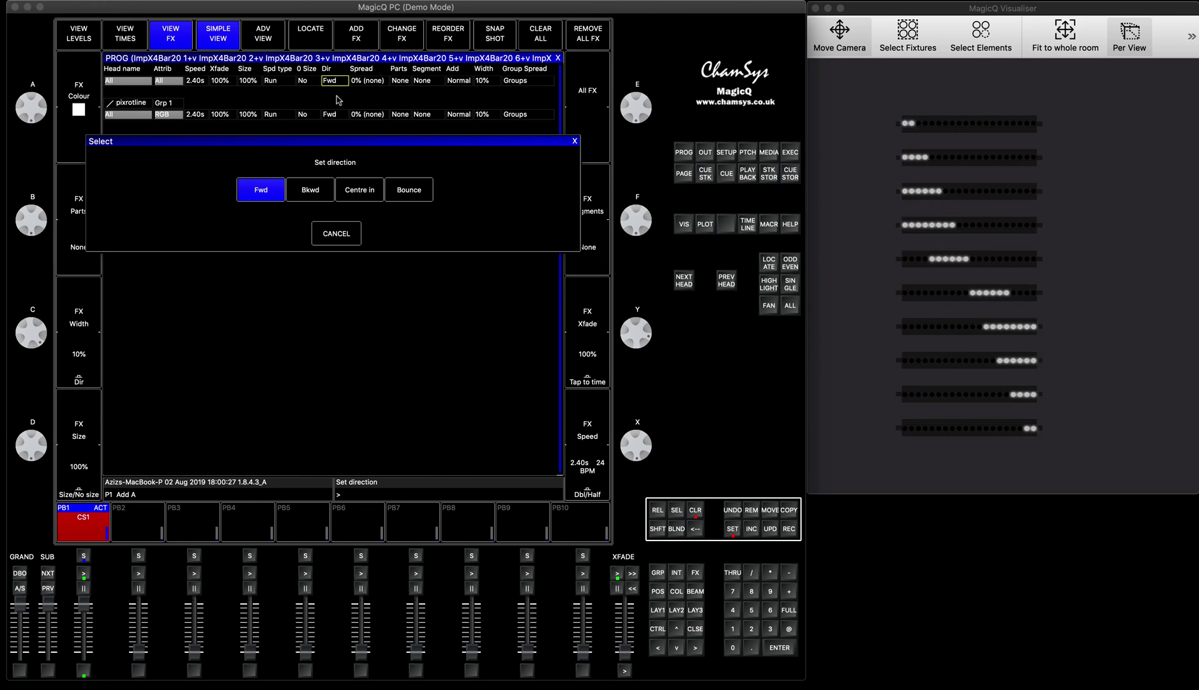
{"action": "left_click", "coordinate": [361, 190]}
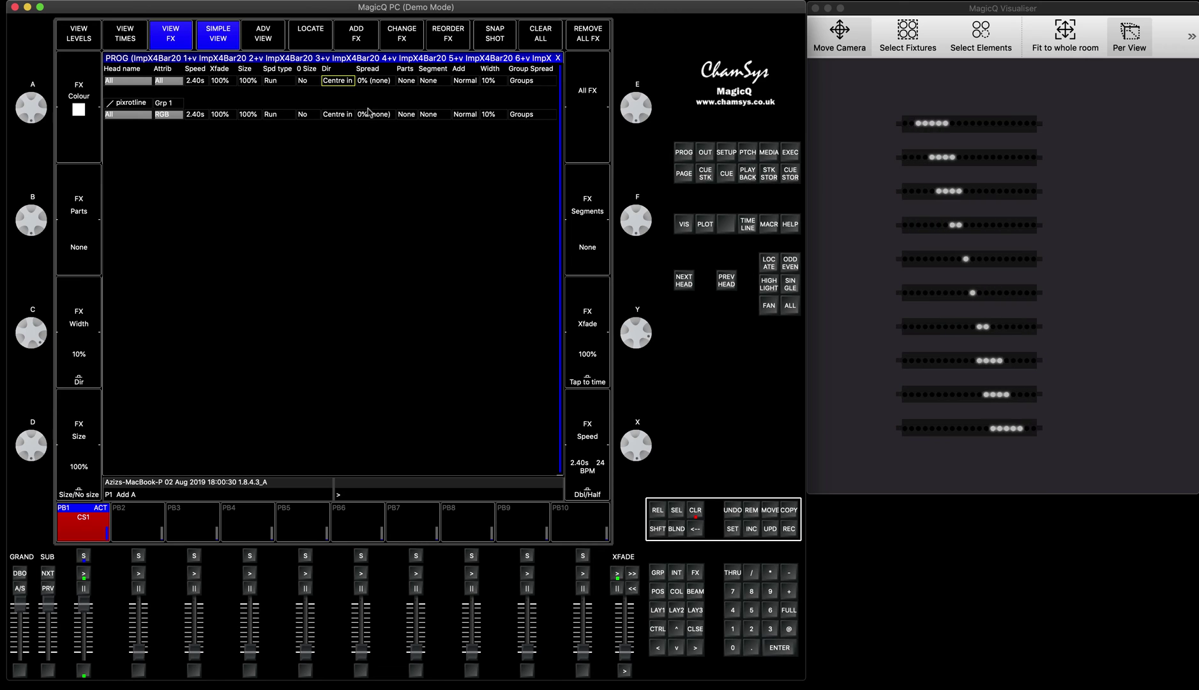
{"action": "left_click", "coordinate": [343, 82]}
{"action": "left_click", "coordinate": [316, 191]}
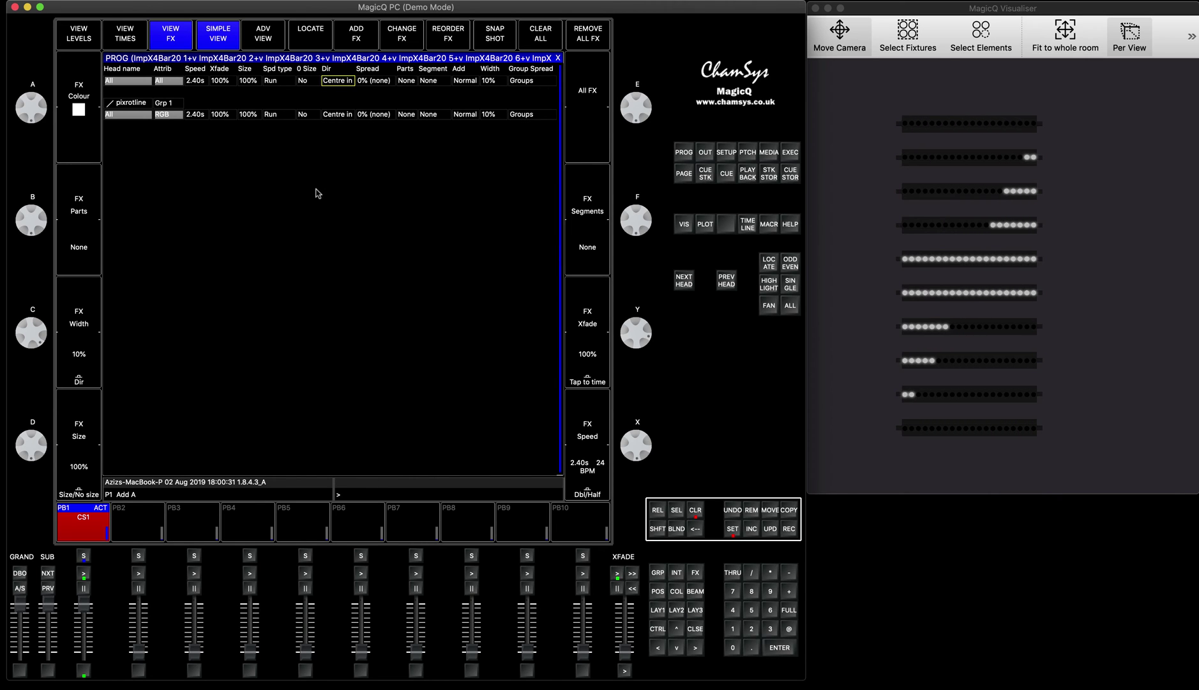
{"action": "key", "text": "Return"}
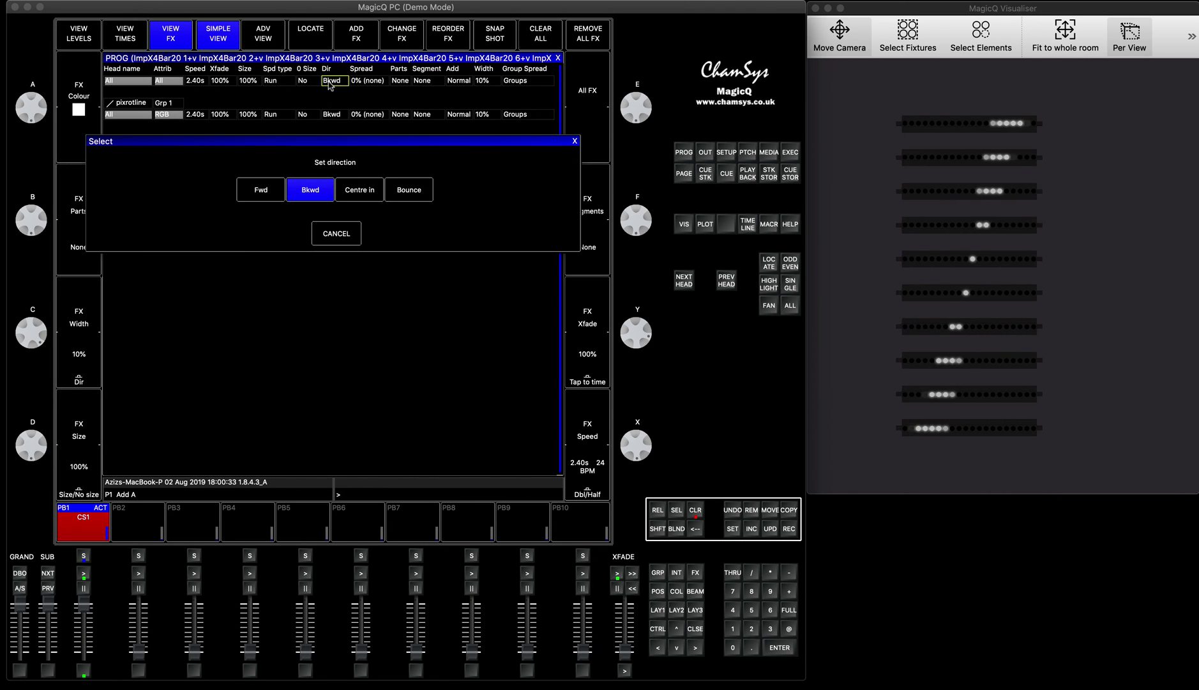
{"action": "left_click", "coordinate": [269, 189]}
{"action": "key", "text": "Return"}
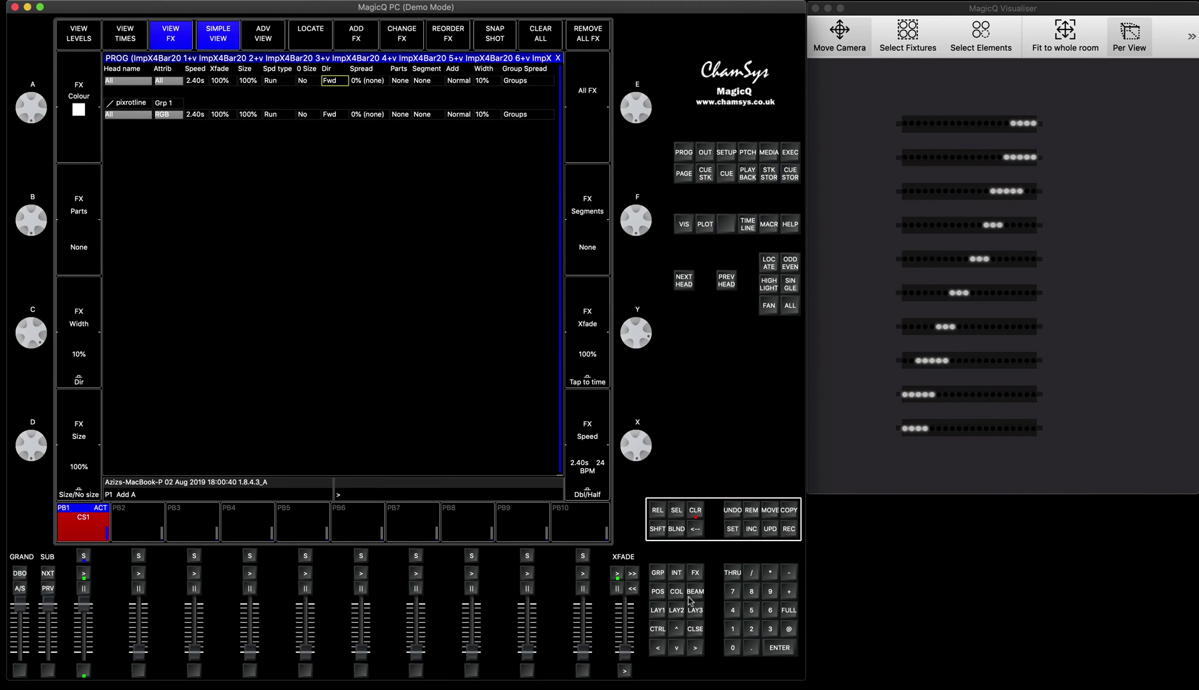
{"action": "left_click", "coordinate": [656, 612]}
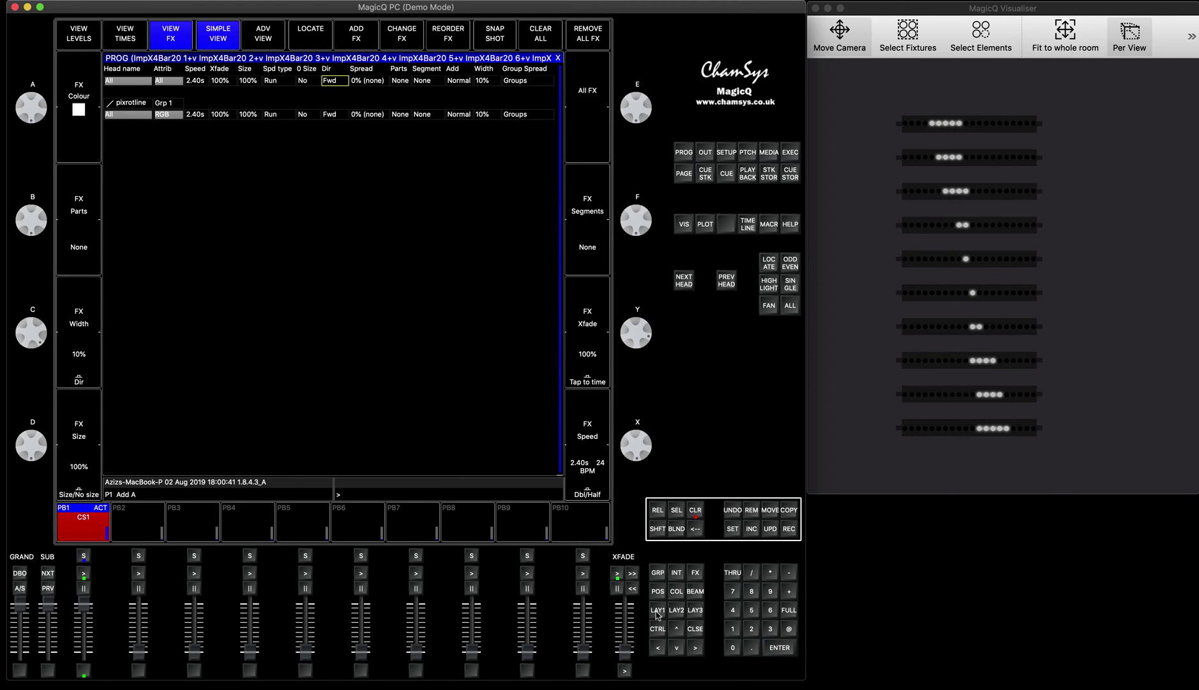
- Cycle the chase through red, amber, yellow, green, magenta, UV and pink, then clear and reselect G1
{"action": "left_click", "coordinate": [178, 294]}
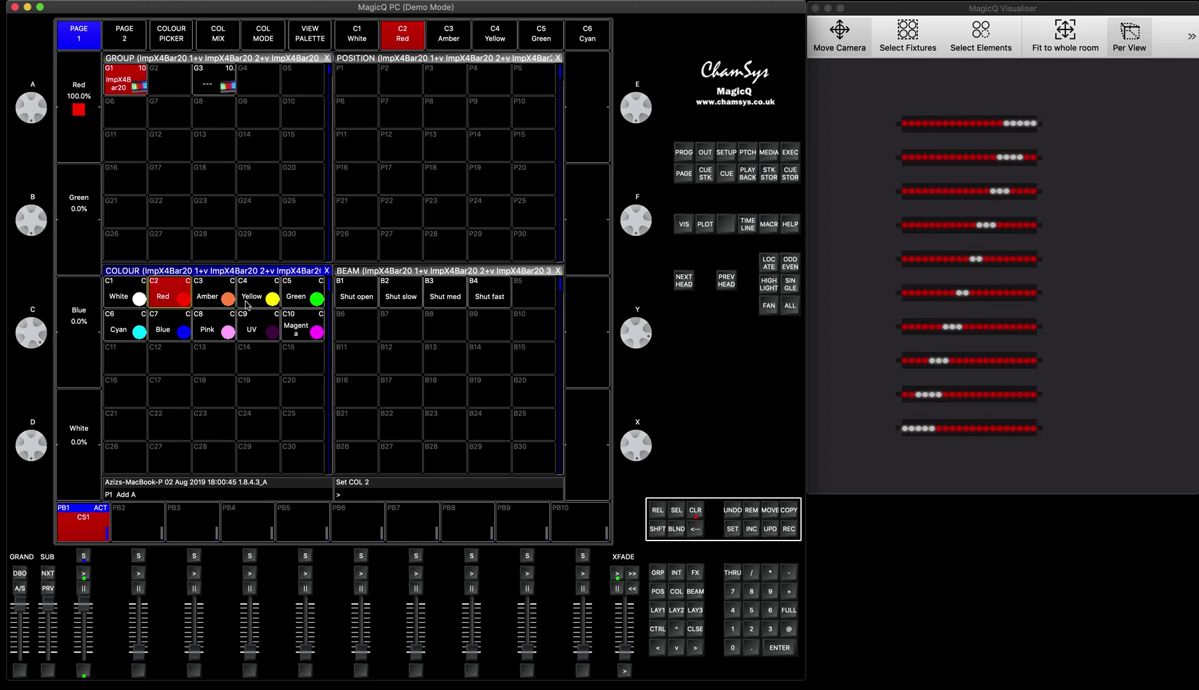
{"action": "left_click", "coordinate": [217, 304]}
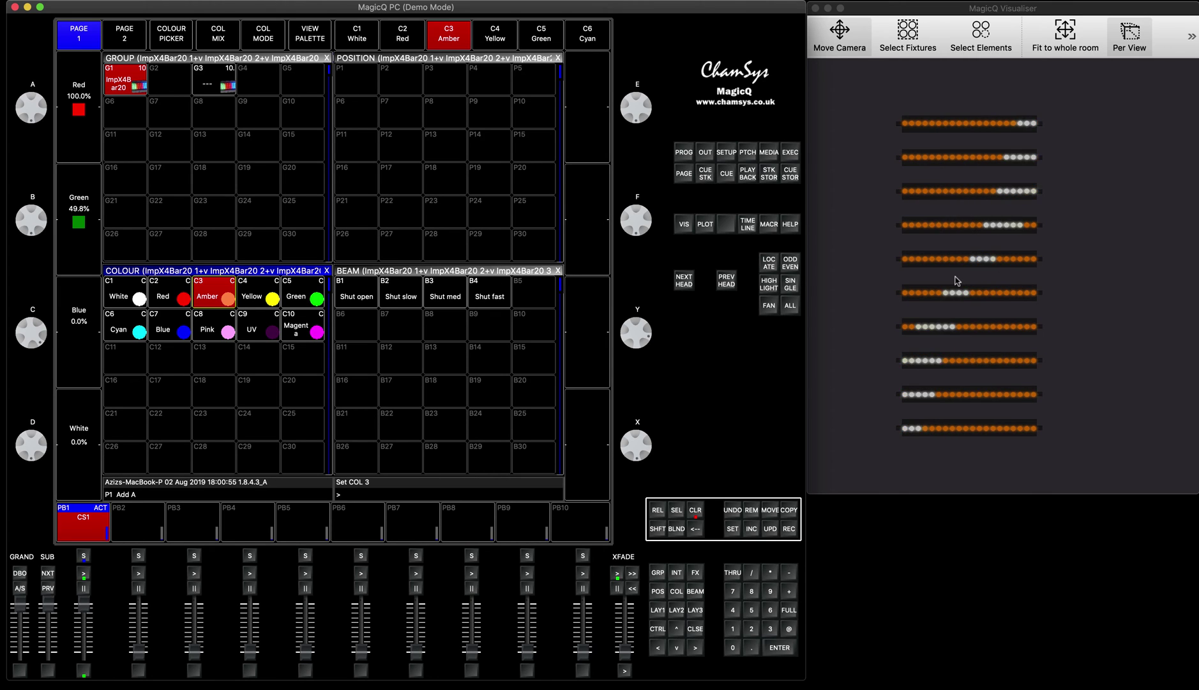
{"action": "left_click", "coordinate": [261, 292]}
{"action": "left_click", "coordinate": [316, 298]}
{"action": "left_click", "coordinate": [309, 331]}
{"action": "left_click", "coordinate": [259, 329]}
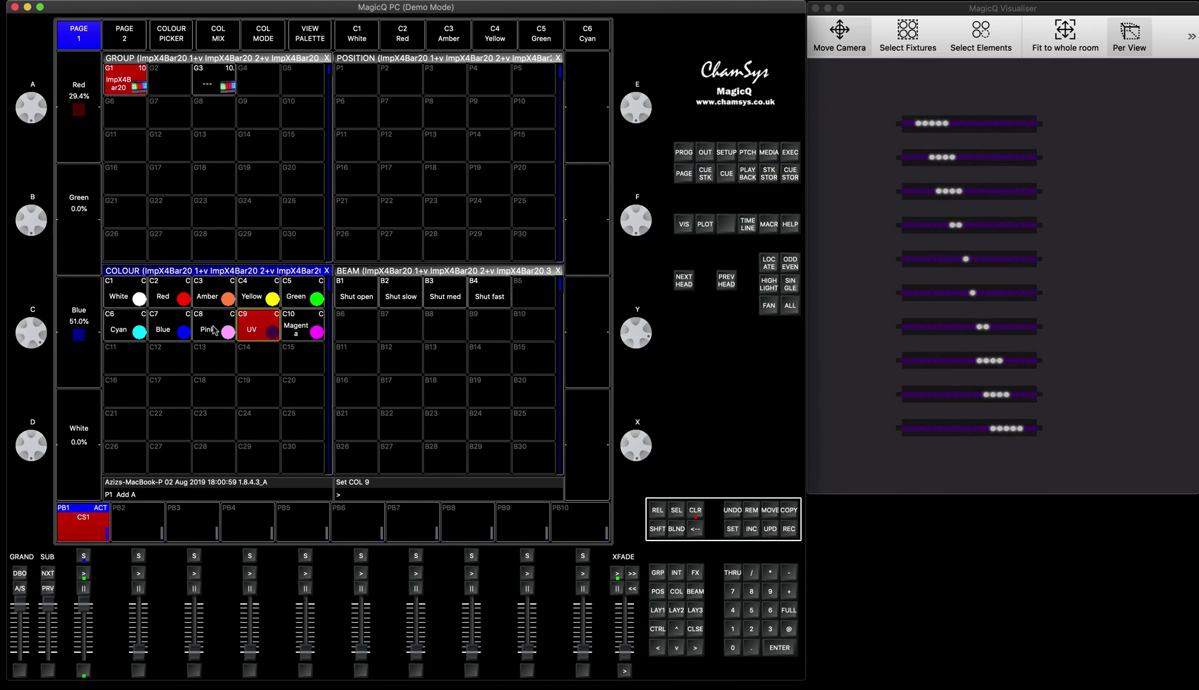
{"action": "left_click", "coordinate": [214, 330]}
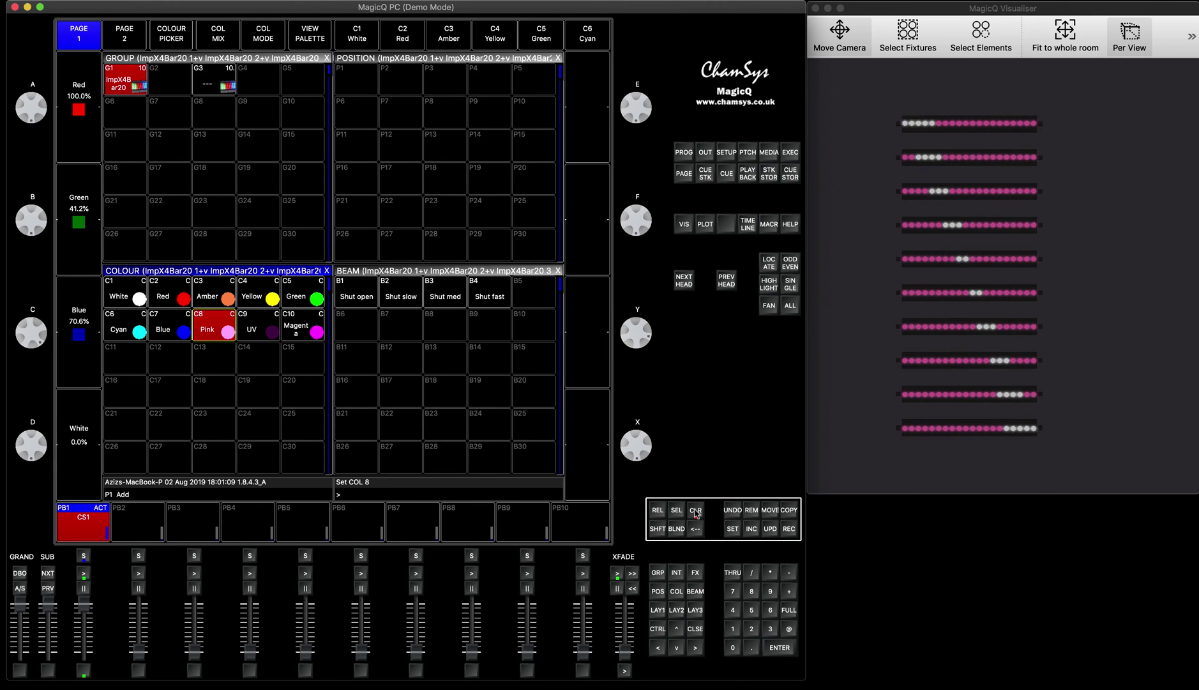
{"action": "left_click", "coordinate": [695, 510]}
{"action": "left_click", "coordinate": [132, 89]}
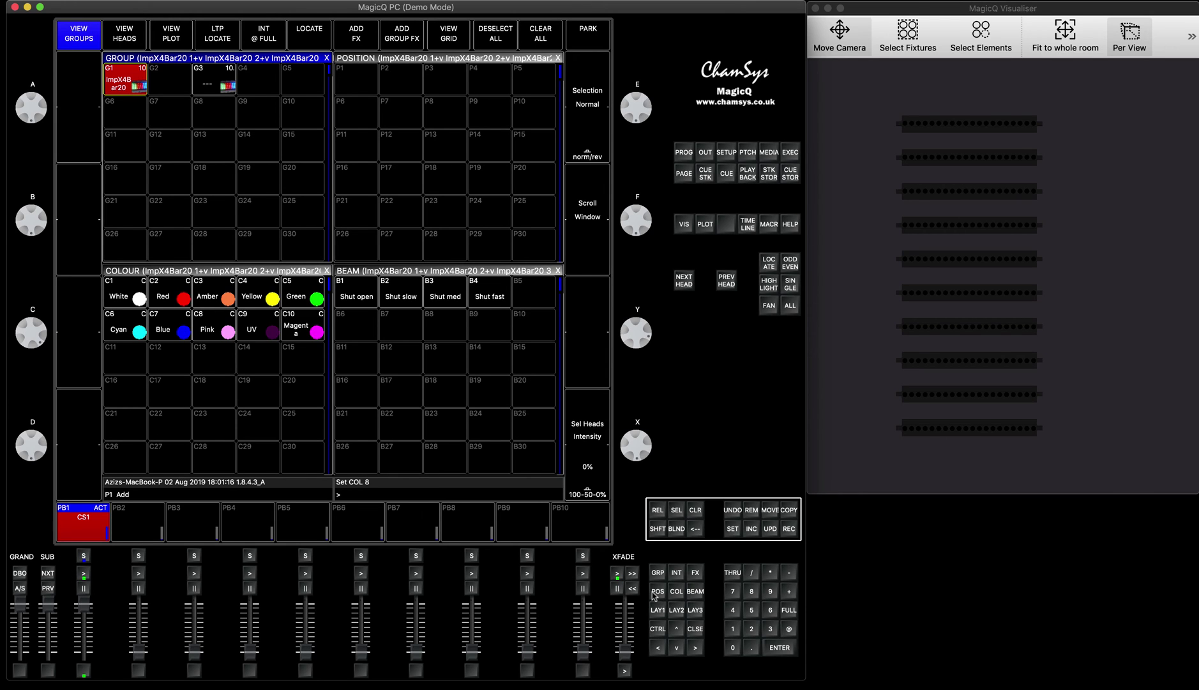
- Record the zeroed colour mix as palette entry C11, clear, and reselect group G1
{"action": "left_click", "coordinate": [675, 591]}
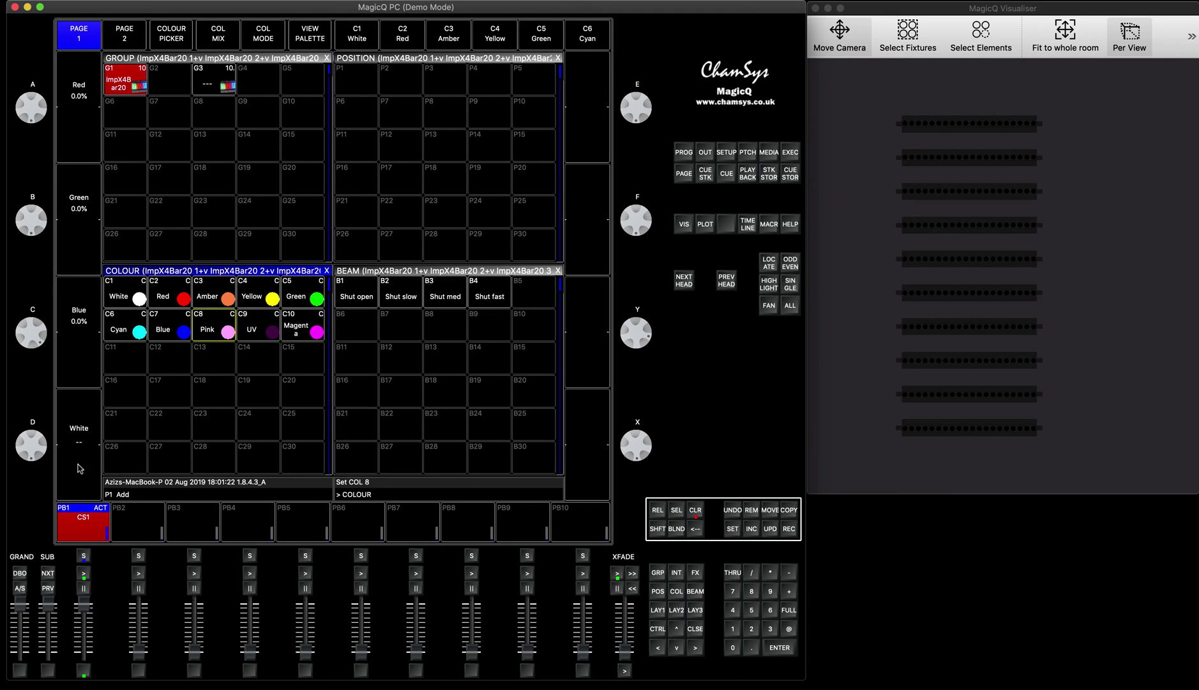
{"action": "left_click", "coordinate": [789, 529]}
{"action": "left_click", "coordinate": [137, 363]}
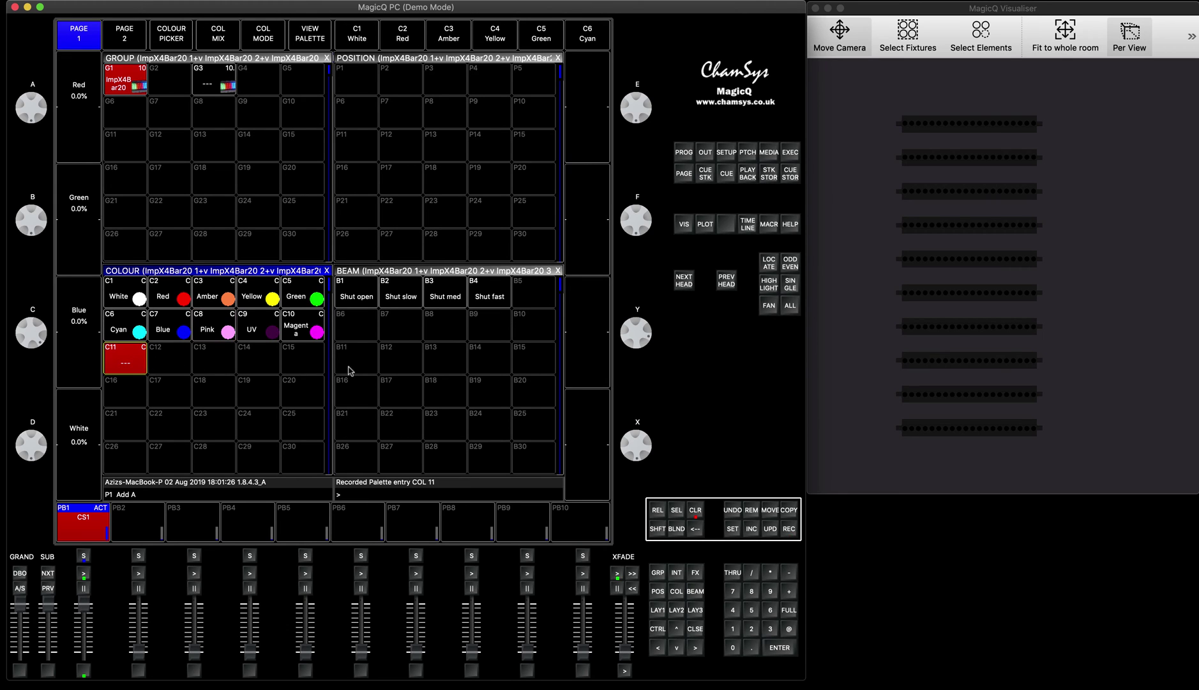
{"action": "left_click", "coordinate": [696, 510]}
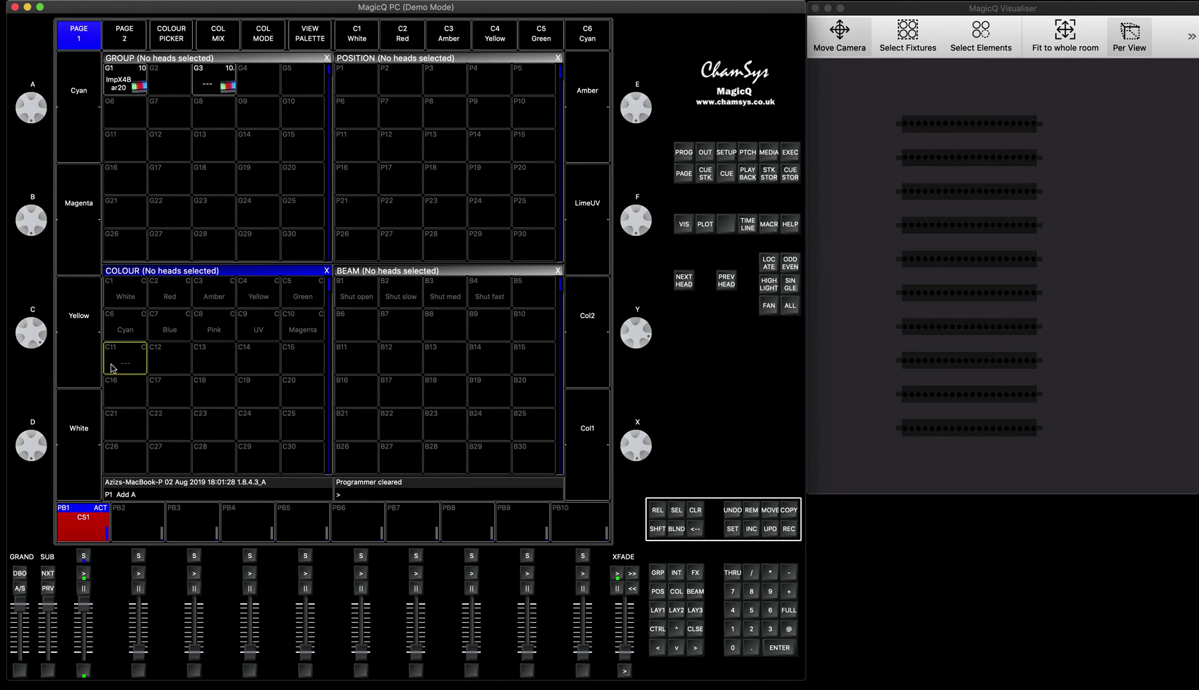
{"action": "left_click", "coordinate": [121, 77]}
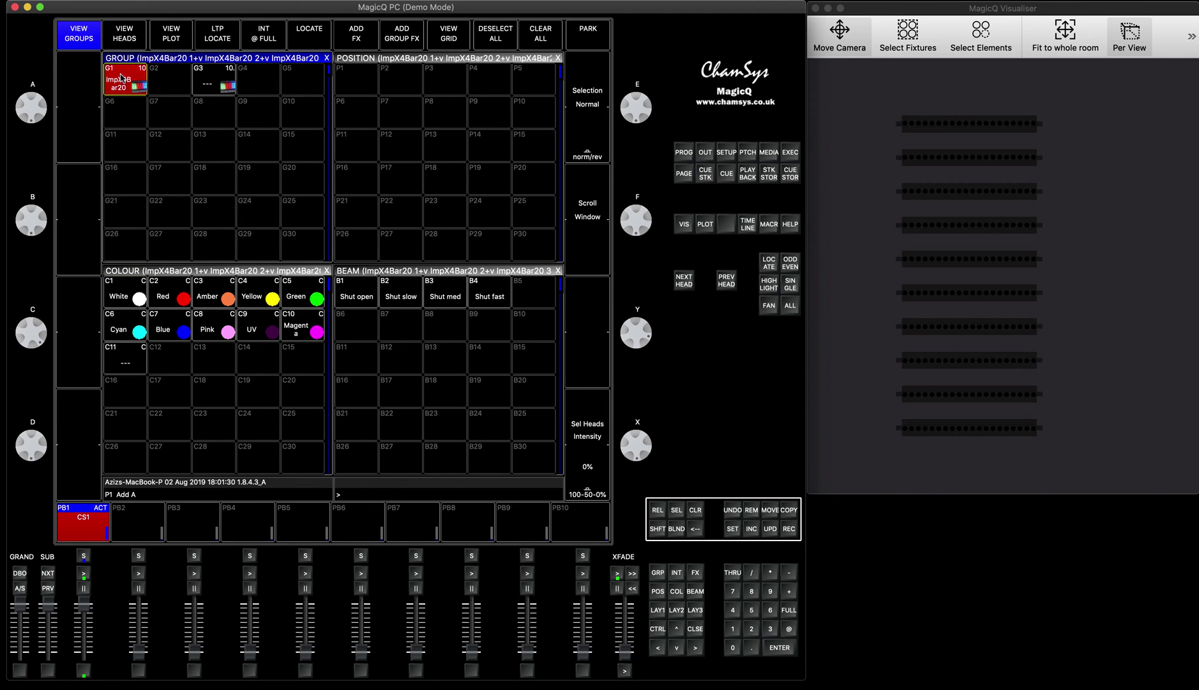
- Apply the rainbow horiz effect to RGB with Bounce direction, then clear the programmer
{"action": "left_click", "coordinate": [363, 37]}
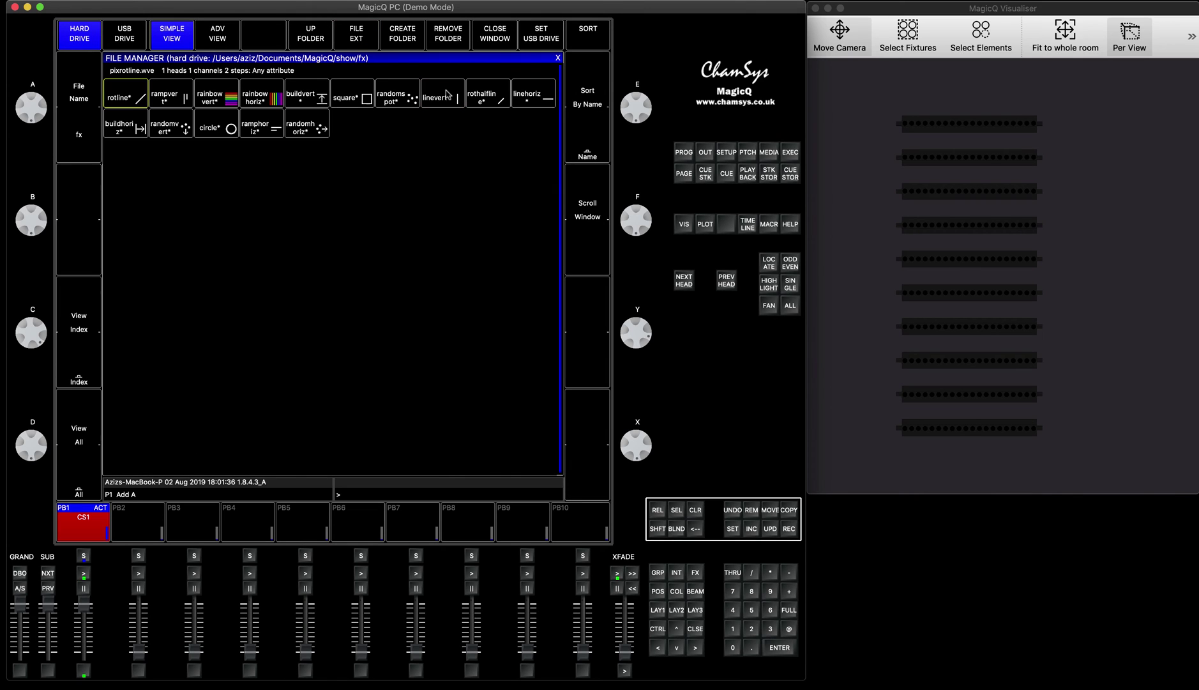
{"action": "left_click", "coordinate": [261, 100]}
{"action": "left_click", "coordinate": [120, 130]}
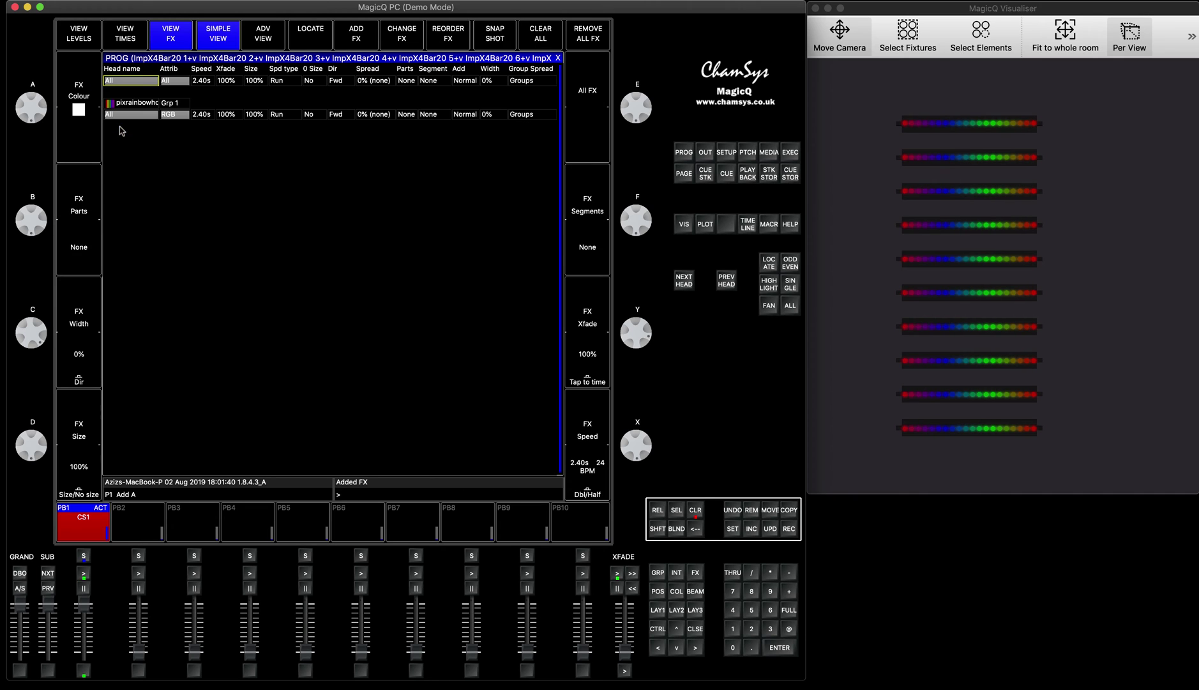
{"action": "left_click", "coordinate": [337, 81]}
{"action": "left_click", "coordinate": [409, 191]}
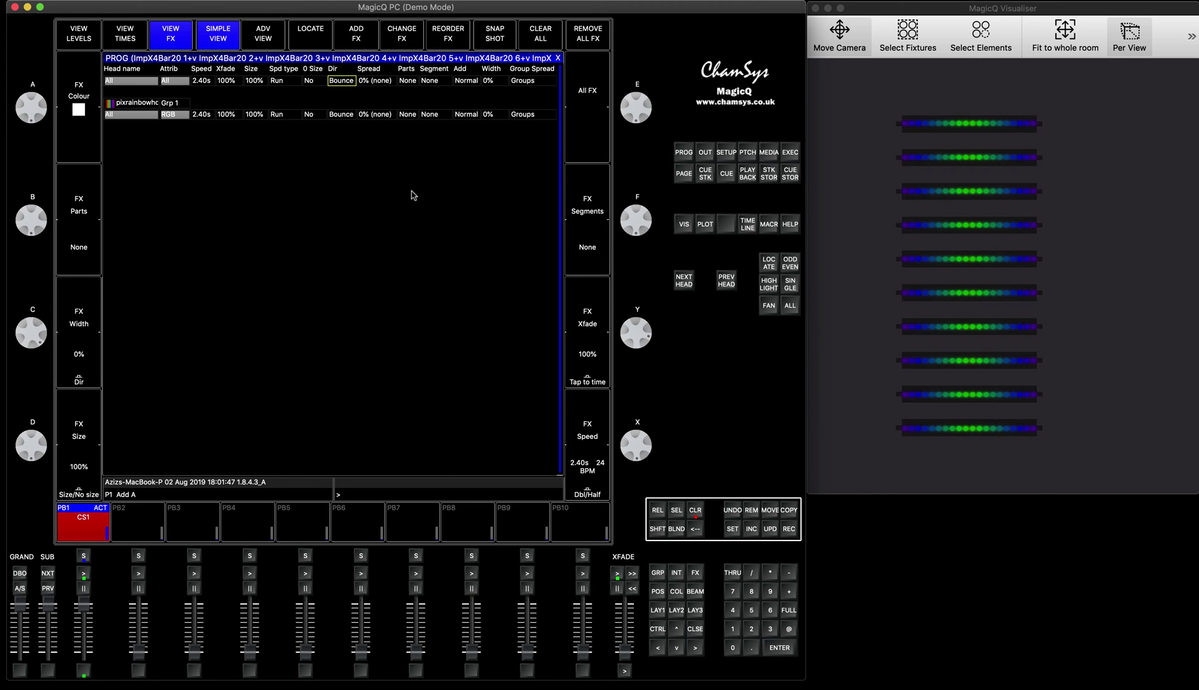
{"action": "left_click", "coordinate": [695, 511]}
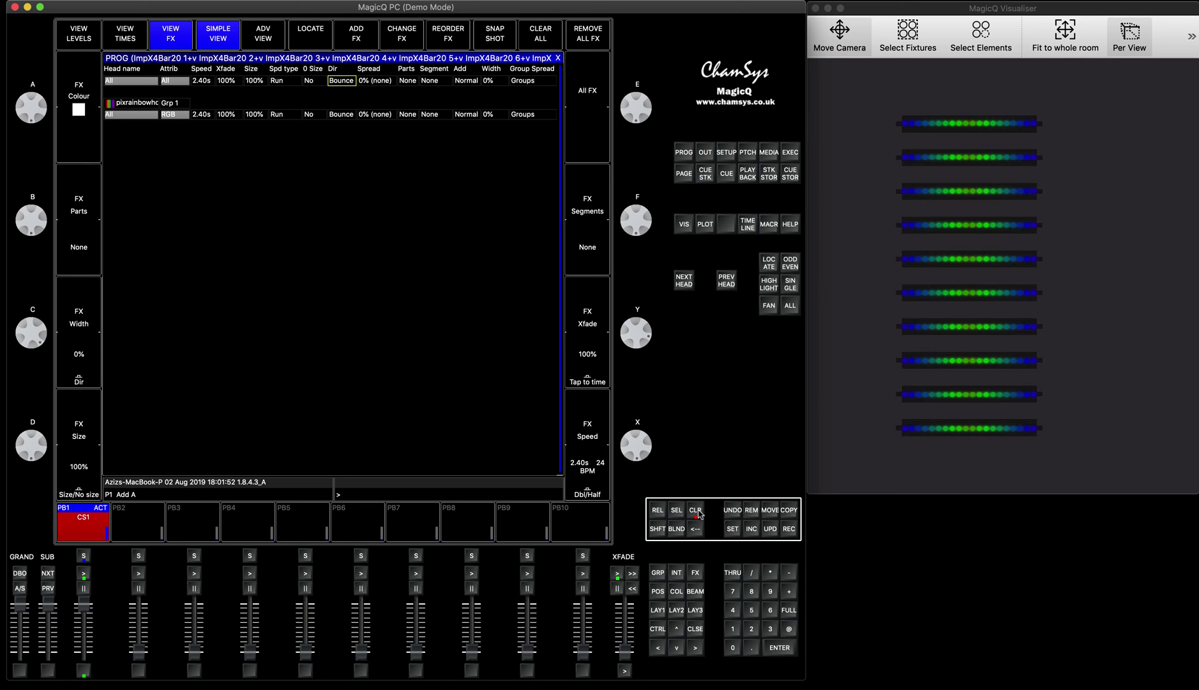
{"action": "left_click", "coordinate": [660, 615]}
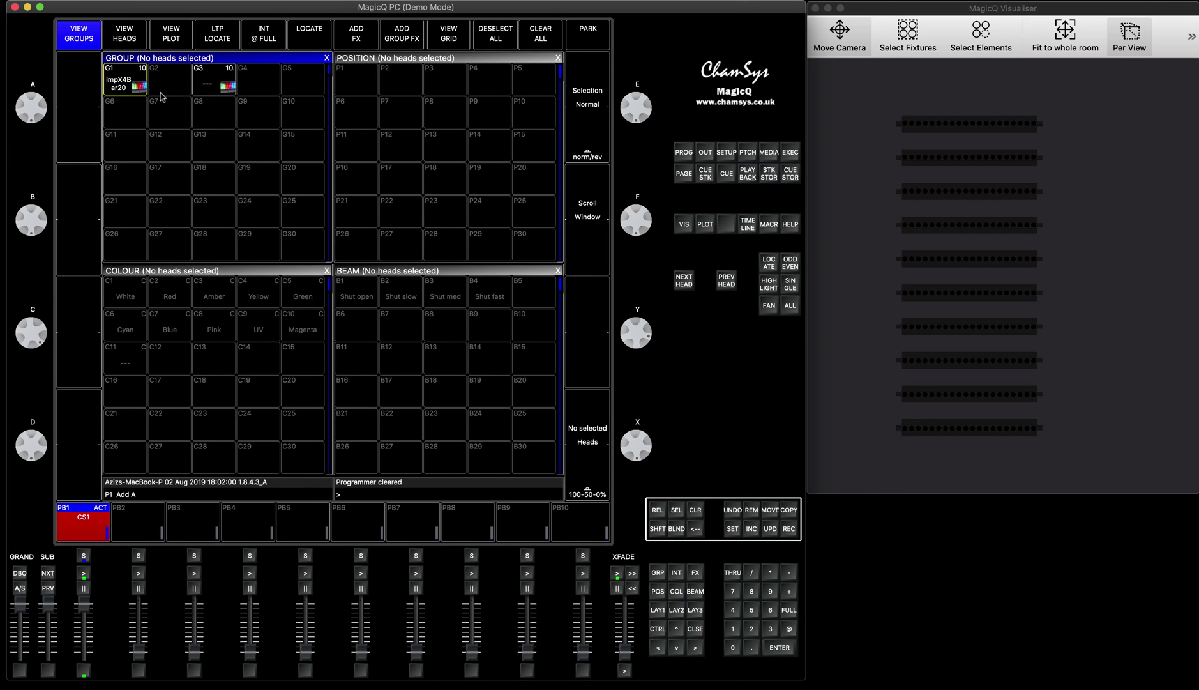
- Select group G1, open the pixel-map grid view and switch to the empty Grid 1
{"action": "left_click", "coordinate": [135, 85]}
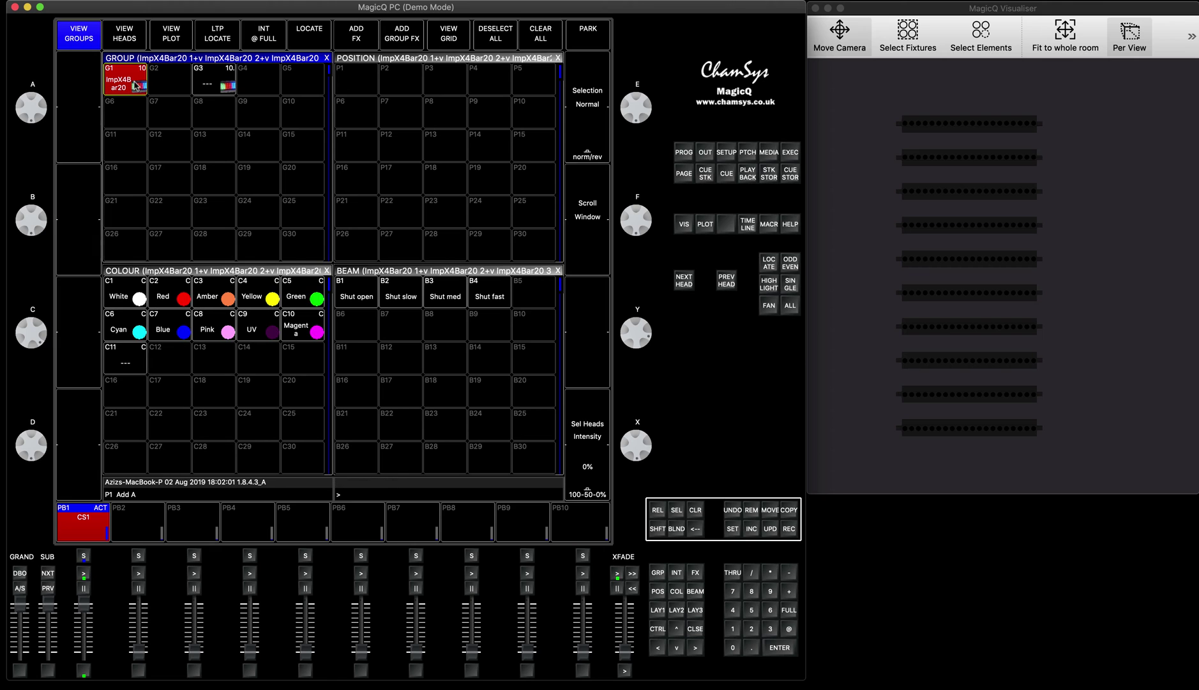
{"action": "left_click", "coordinate": [449, 35]}
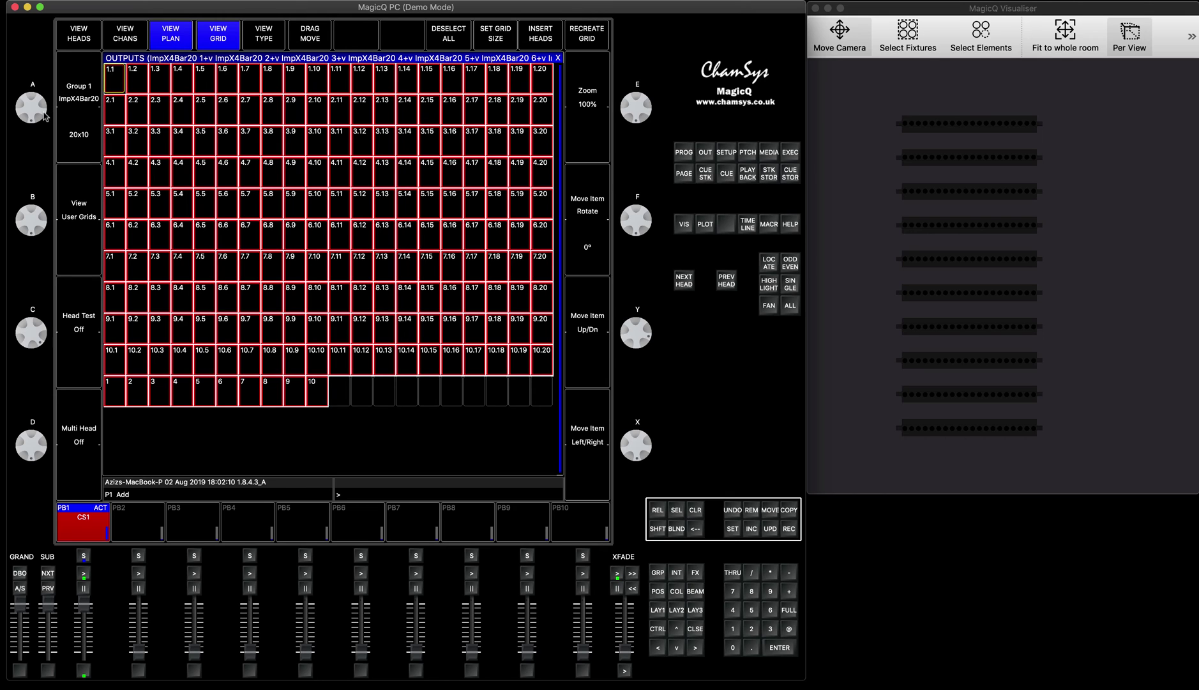
{"action": "left_click_drag", "start_coordinate": [41, 115], "coordinate": [33, 100]}
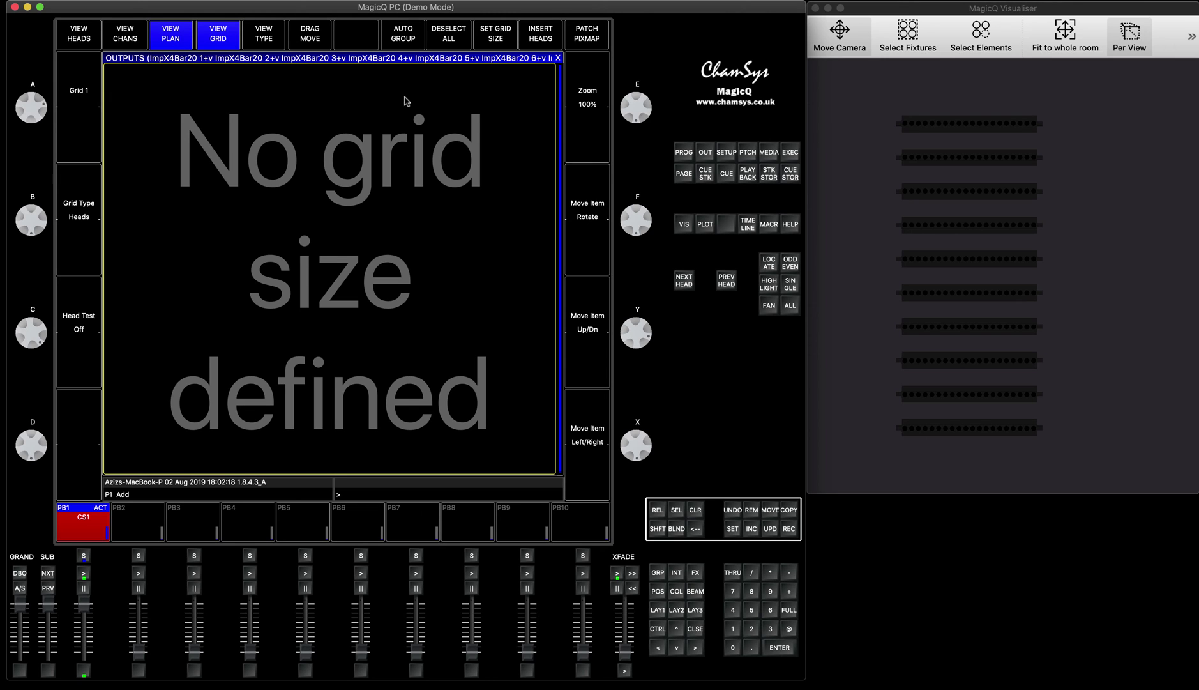
- Set the Grid 1 size to 20 by 10
{"action": "left_click", "coordinate": [502, 38]}
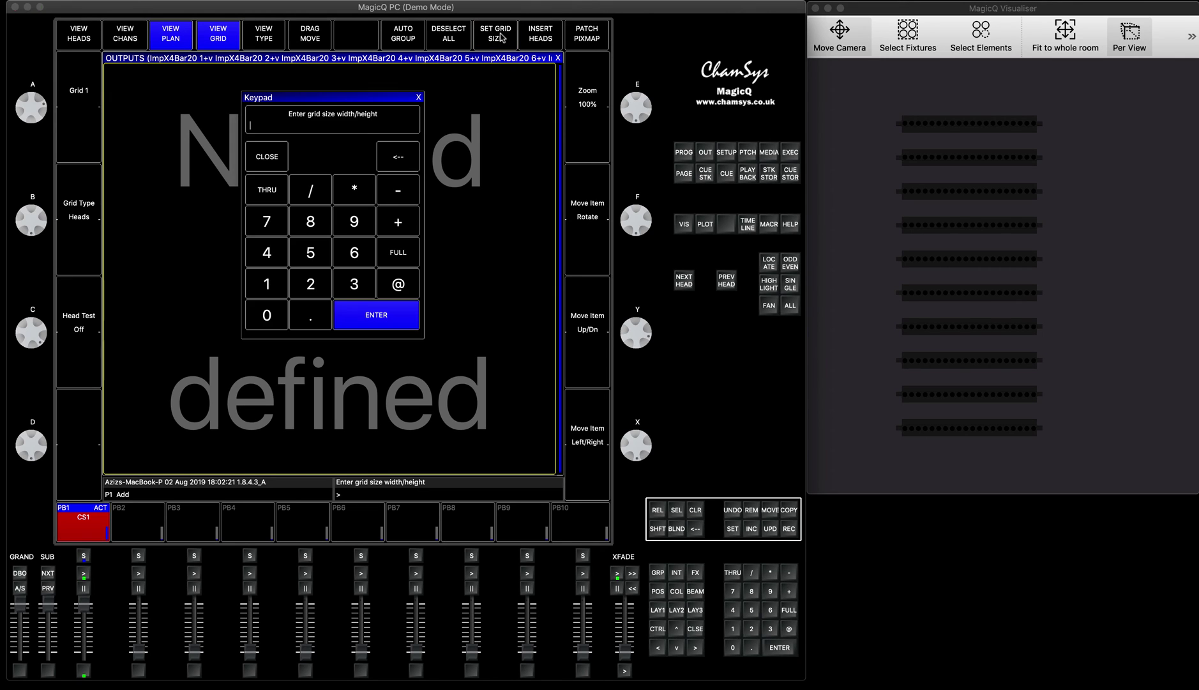
{"action": "left_click", "coordinate": [311, 285]}
{"action": "left_click", "coordinate": [267, 318]}
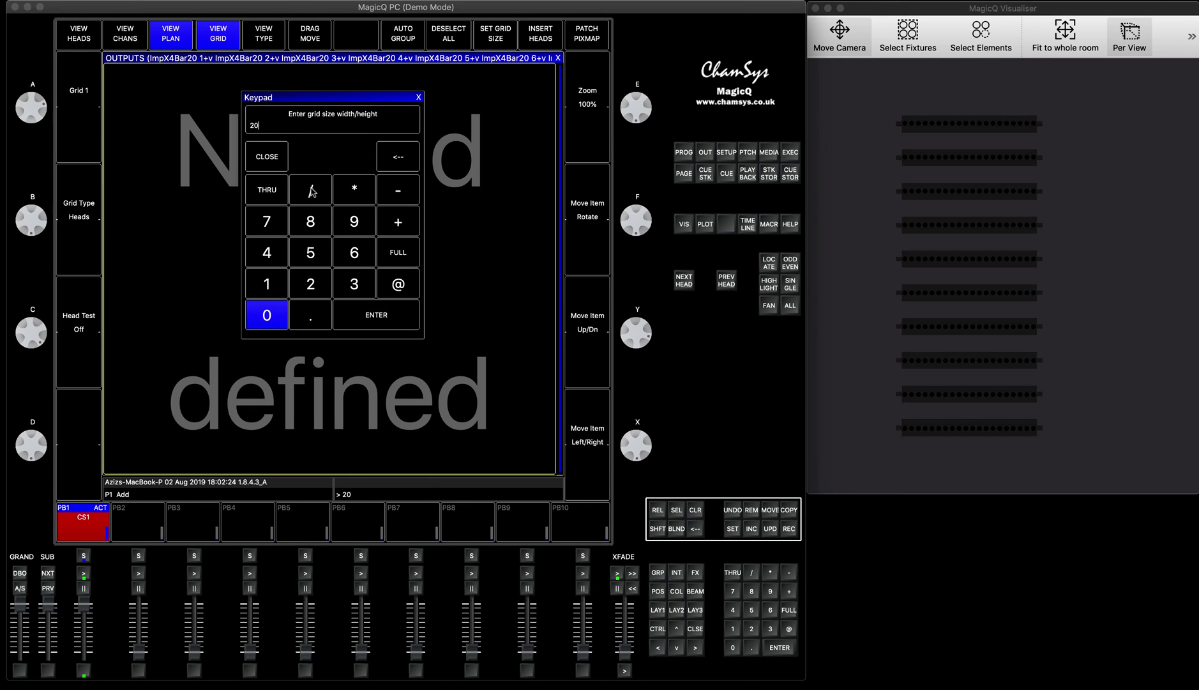
{"action": "left_click", "coordinate": [312, 189]}
{"action": "left_click", "coordinate": [266, 285]}
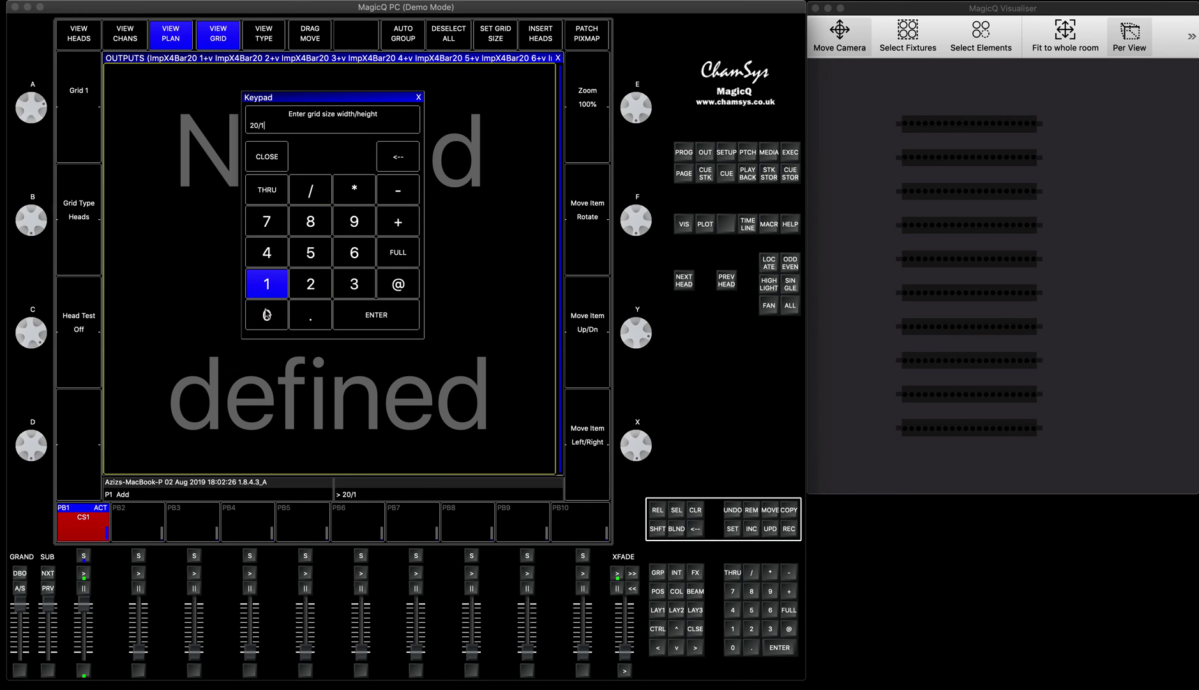
{"action": "left_click", "coordinate": [267, 315]}
{"action": "left_click", "coordinate": [366, 319]}
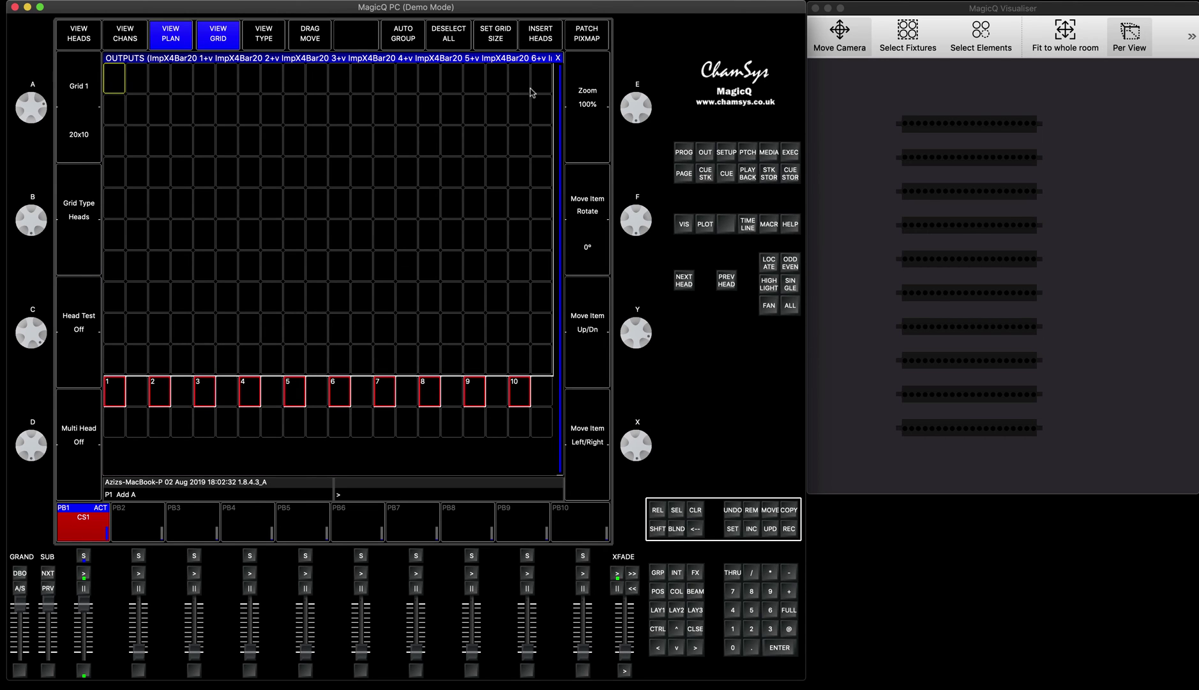
- Insert the group's heads into the grid in horizontal rows
{"action": "left_click", "coordinate": [540, 37]}
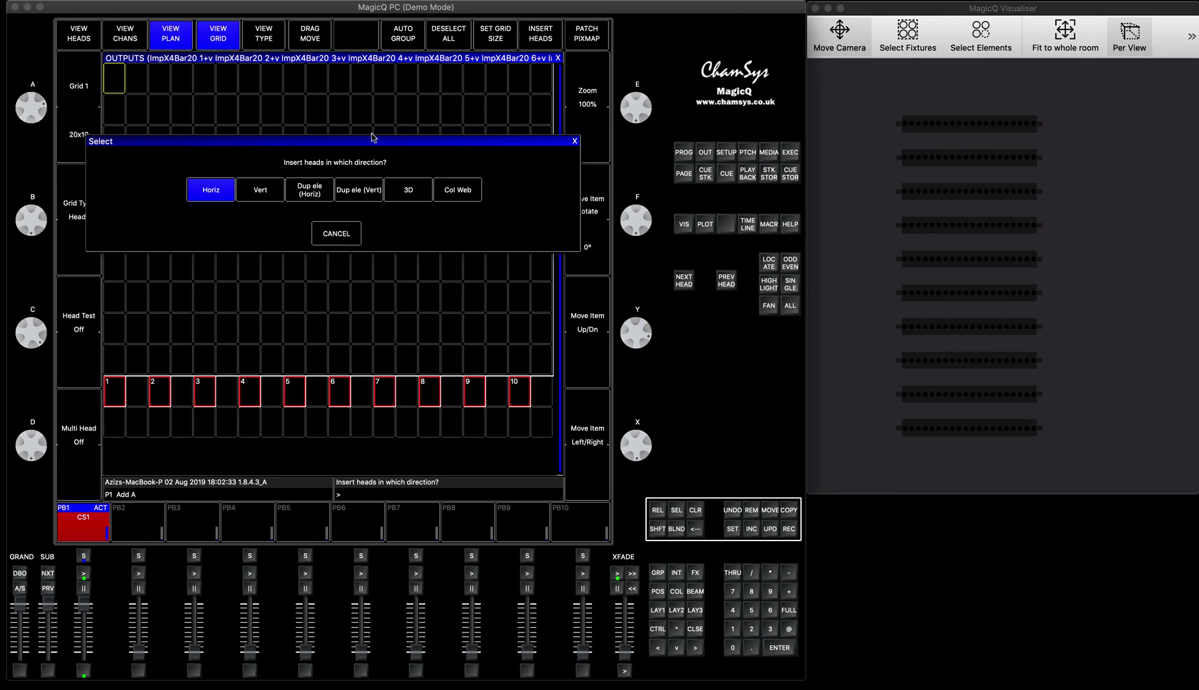
{"action": "left_click", "coordinate": [311, 193]}
{"action": "left_click", "coordinate": [265, 194]}
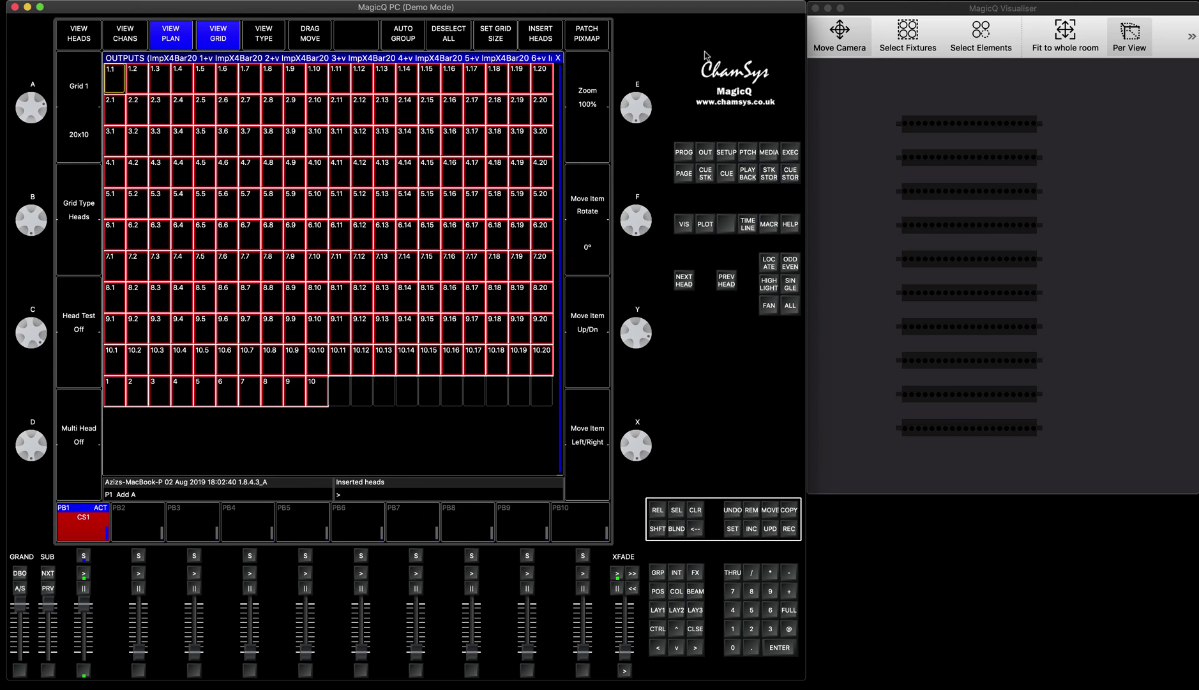
- Patch a pixel-map engine with 1 layer to the grid, then clear the programmer
{"action": "left_click", "coordinate": [587, 35]}
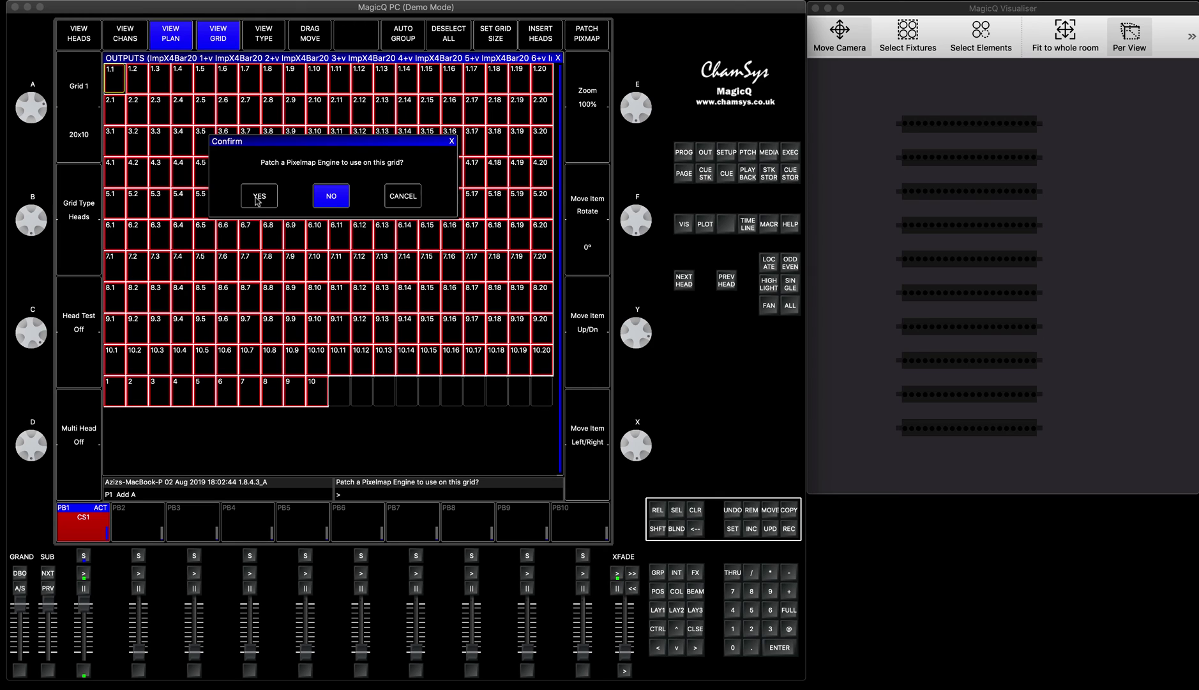
{"action": "left_click", "coordinate": [258, 196]}
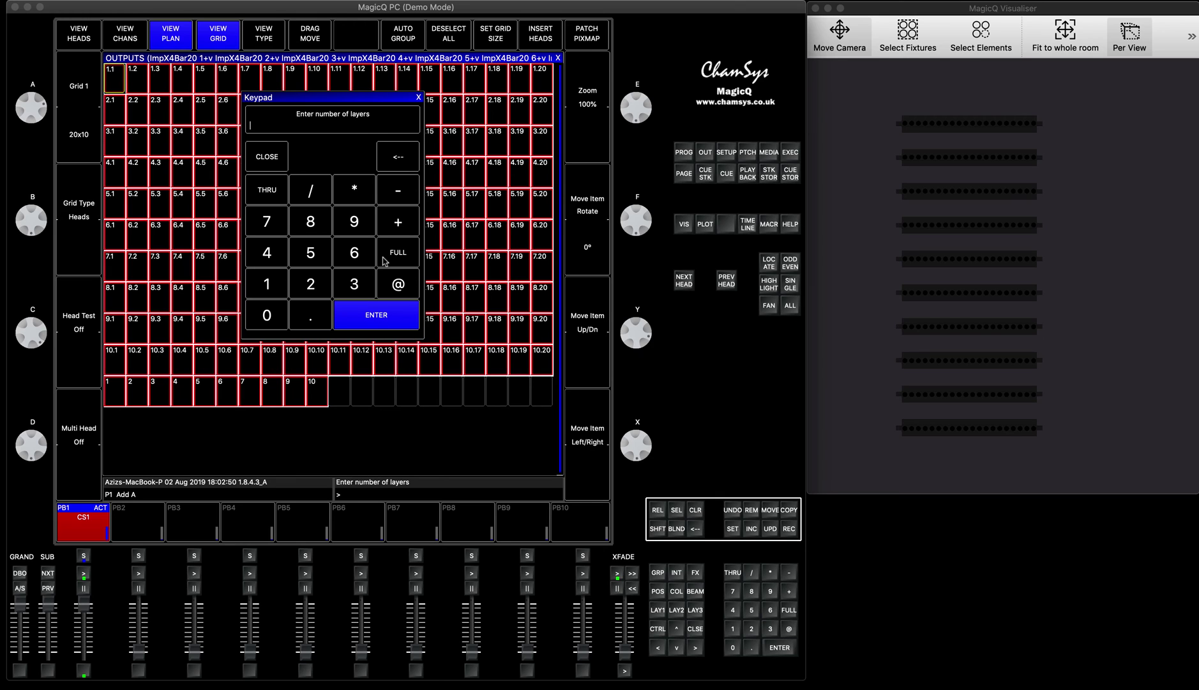
{"action": "left_click", "coordinate": [271, 282]}
{"action": "left_click", "coordinate": [385, 313]}
{"action": "left_click", "coordinate": [695, 514]}
{"action": "left_click", "coordinate": [657, 572]}
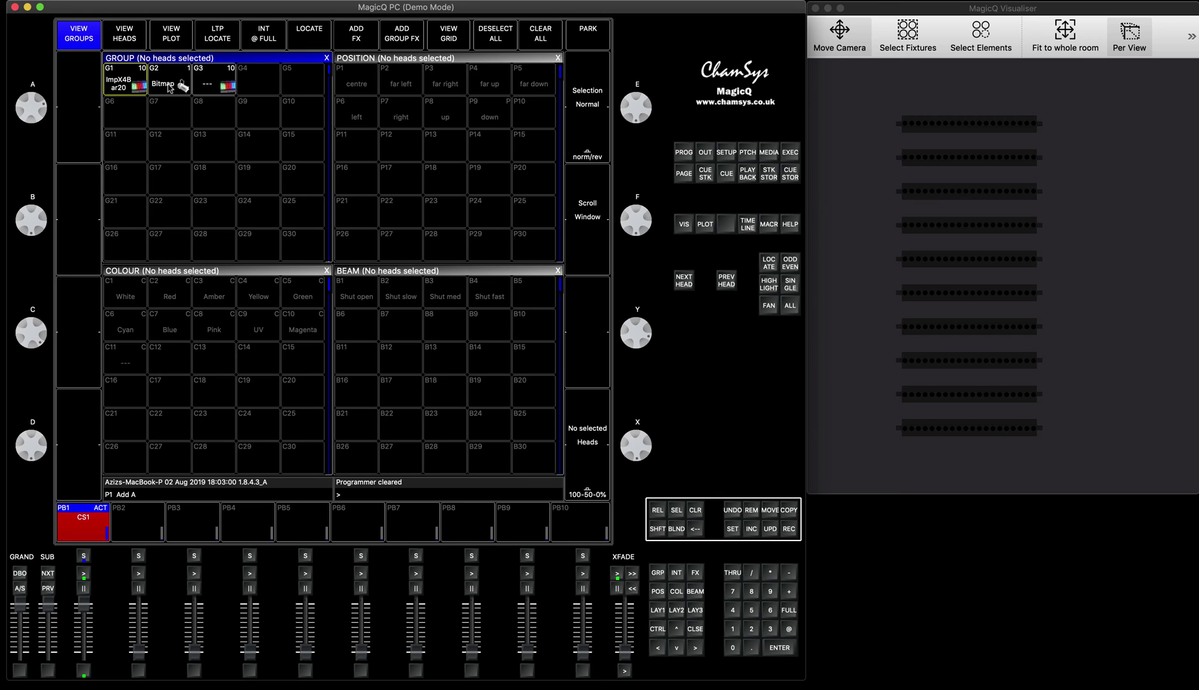
- Reselect group G1 ImpX4Bar20 and bring up the MEDIA controls
{"action": "left_click", "coordinate": [128, 83]}
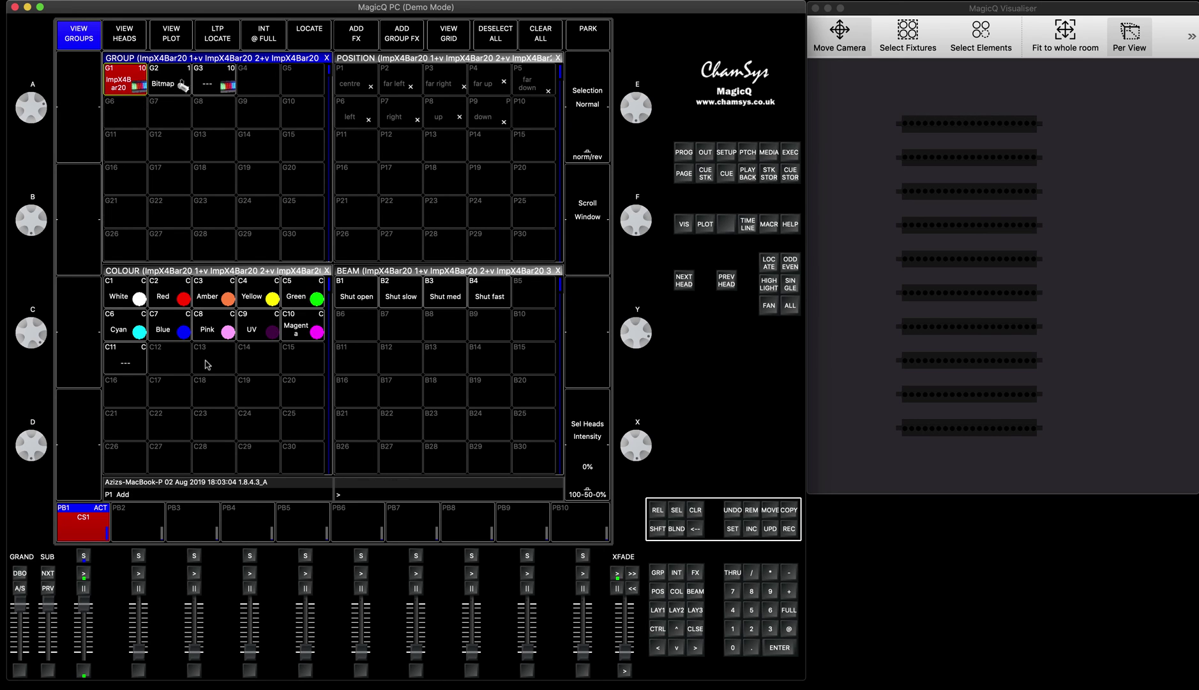
{"action": "key", "text": "Up"}
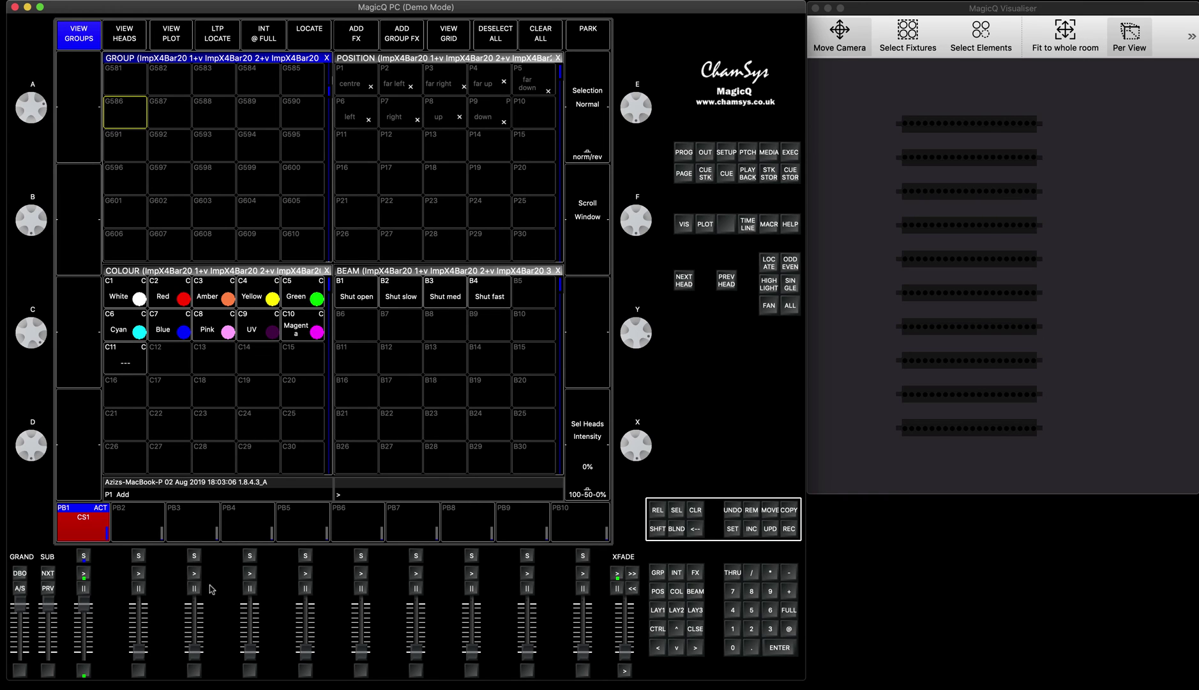
{"action": "scroll", "coordinate": [237, 103], "scroll_direction": "up", "scroll_amount": 3}
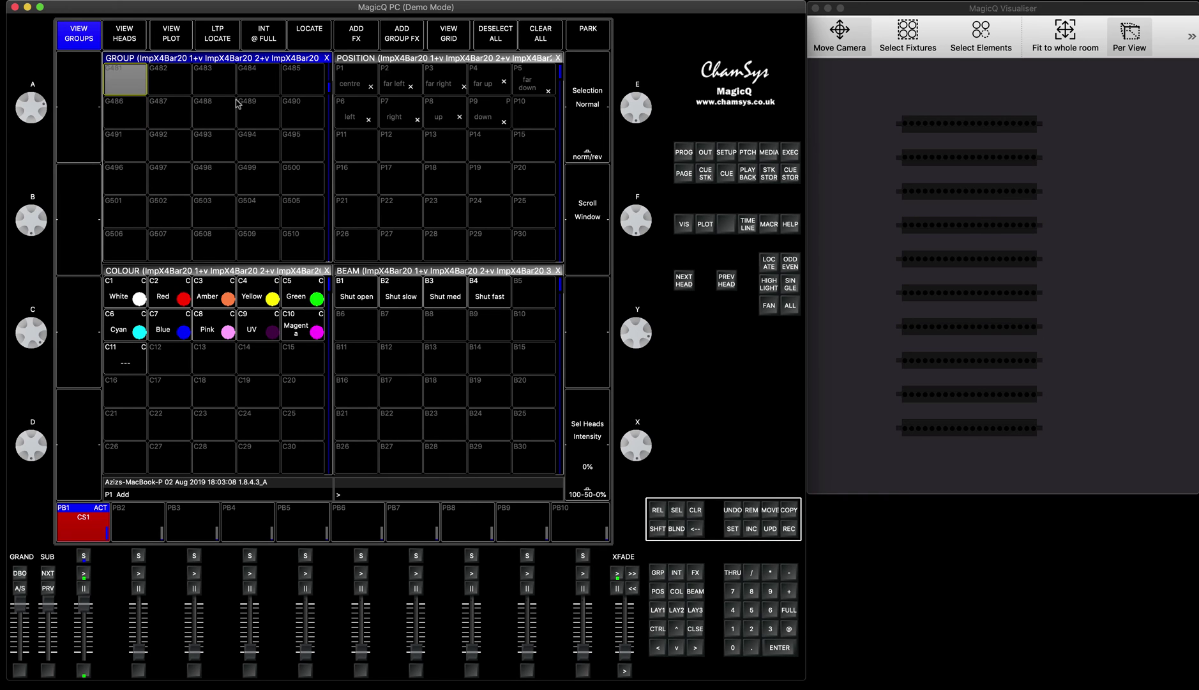
{"action": "key", "text": "Home"}
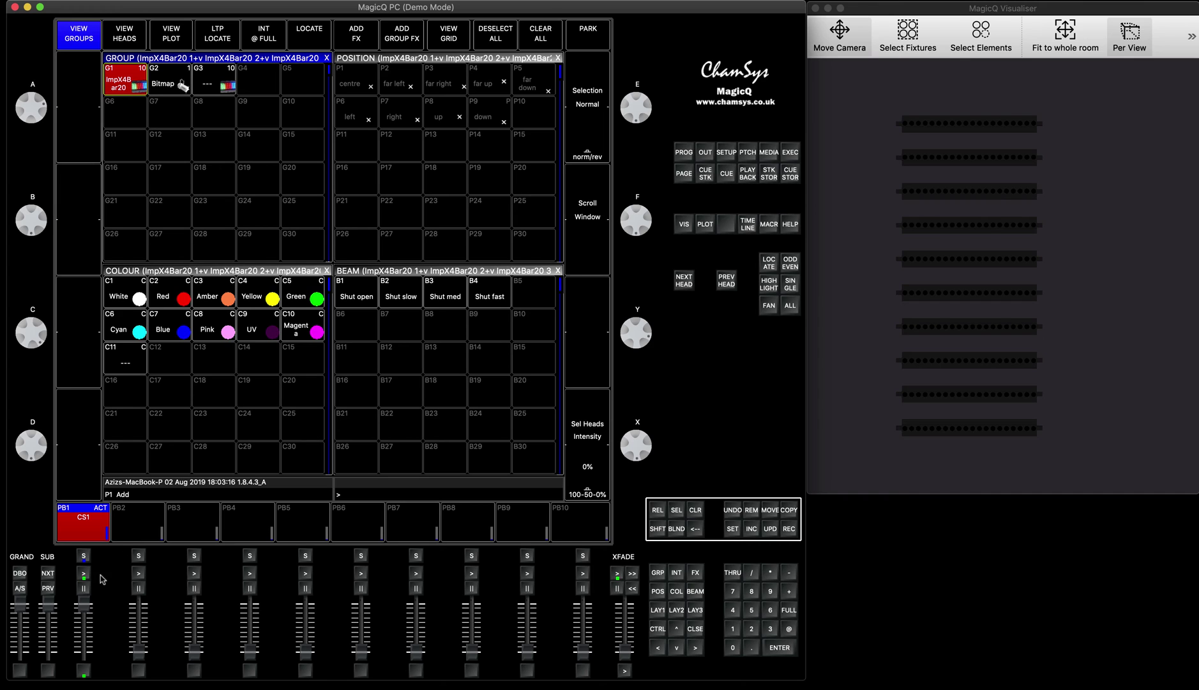
{"action": "left_click", "coordinate": [769, 152]}
- Select the Pix1 pixel map's layer 1 and bring it to full intensity
{"action": "left_click", "coordinate": [274, 126]}
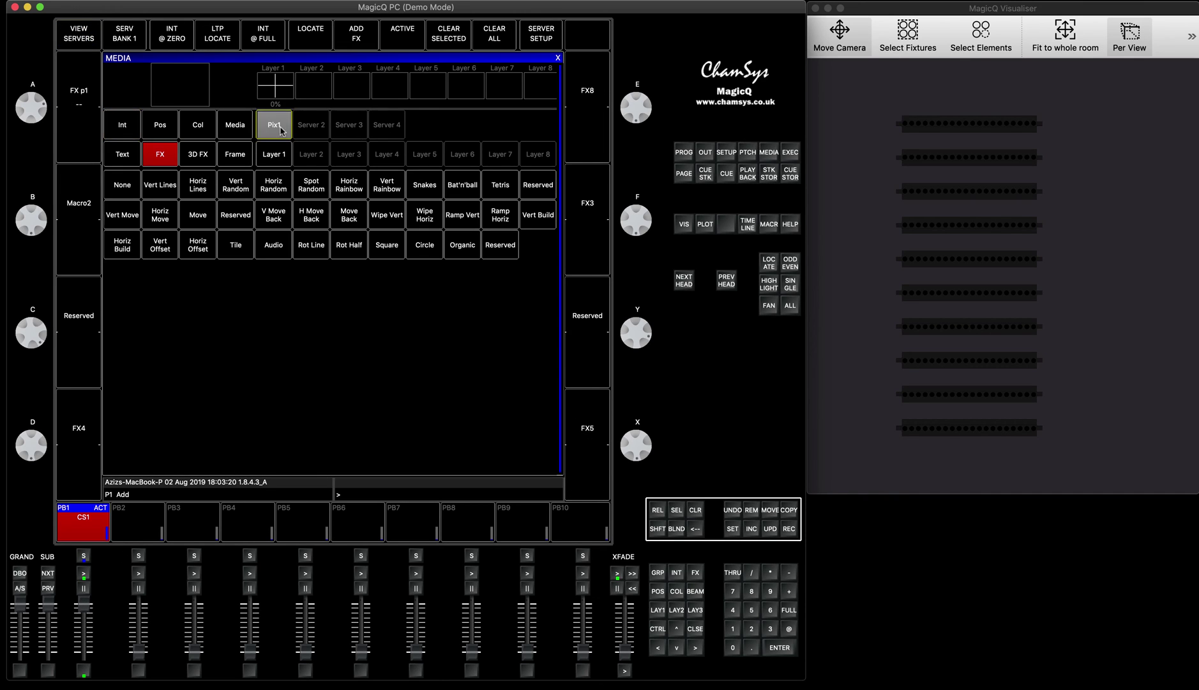
{"action": "left_click", "coordinate": [279, 155]}
{"action": "left_click", "coordinate": [267, 41]}
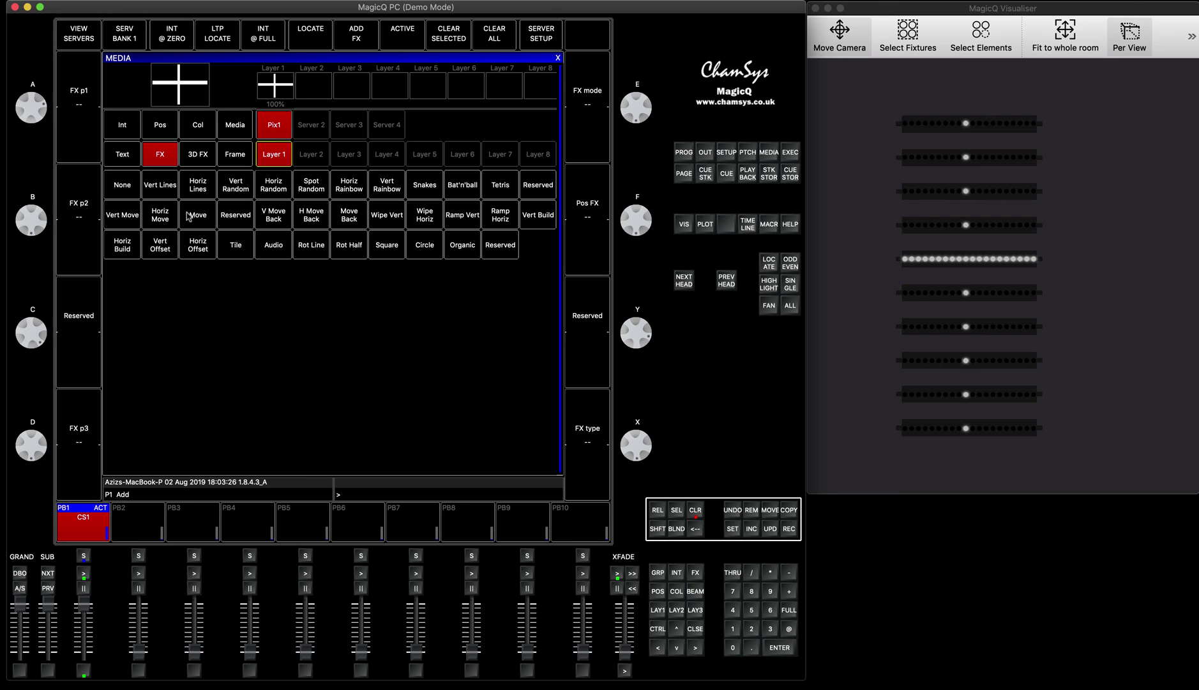
- Apply the Vert Lines FX at 092 Speed Slow, reviewing colour and position settings
{"action": "left_click", "coordinate": [234, 126]}
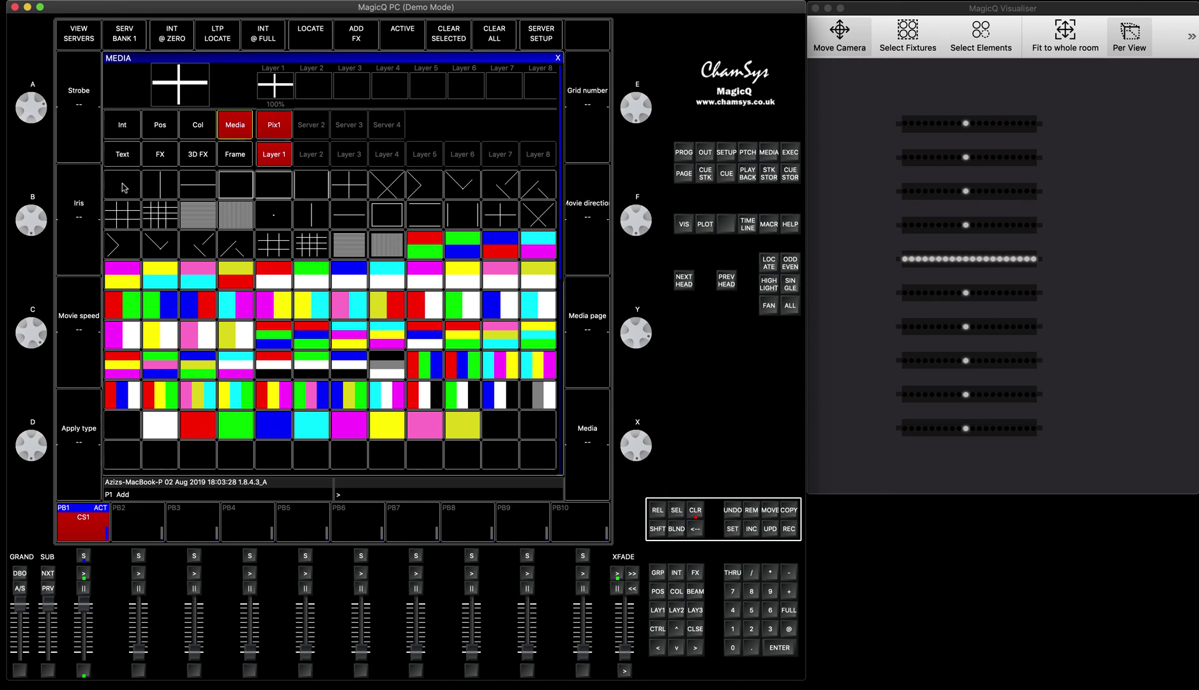
{"action": "left_click", "coordinate": [158, 156]}
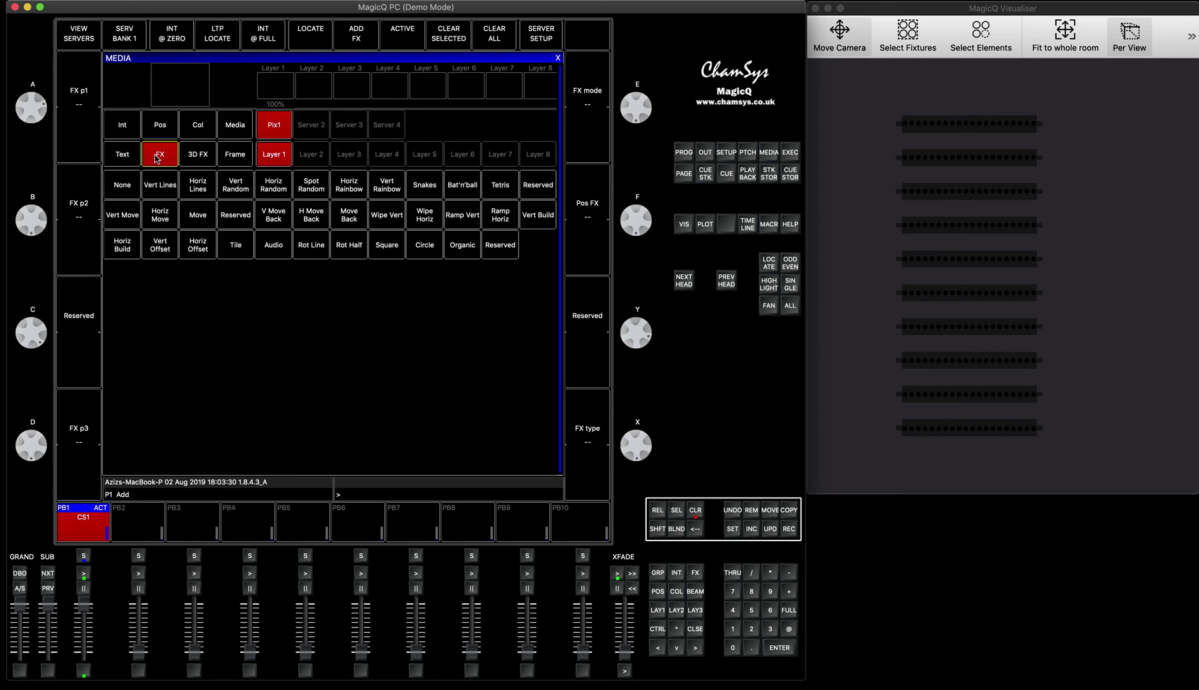
{"action": "left_click", "coordinate": [165, 189]}
{"action": "left_click_drag", "start_coordinate": [38, 118], "coordinate": [41, 111]}
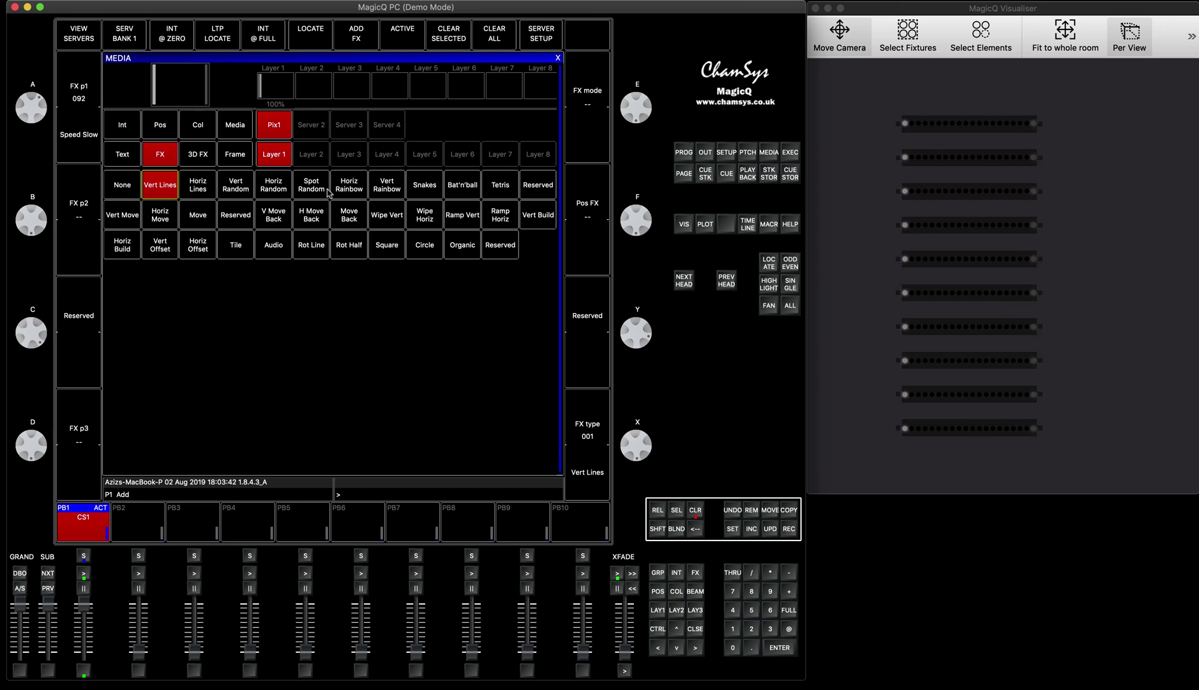
{"action": "left_click", "coordinate": [198, 124]}
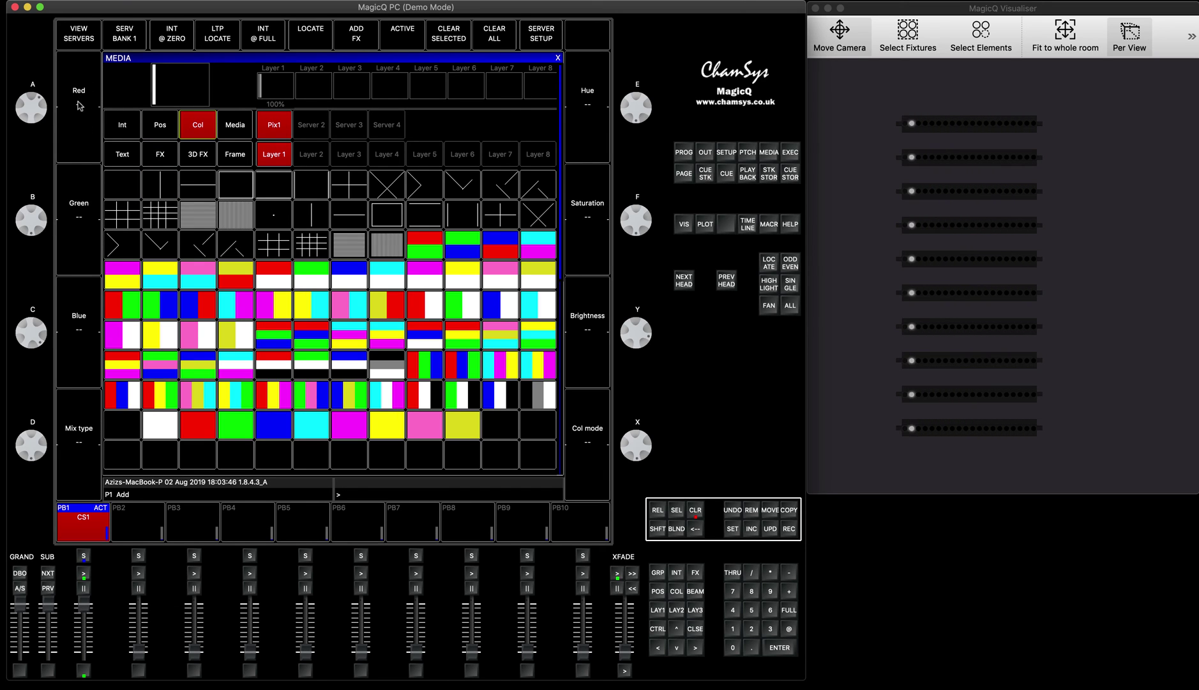
{"action": "left_click", "coordinate": [160, 125]}
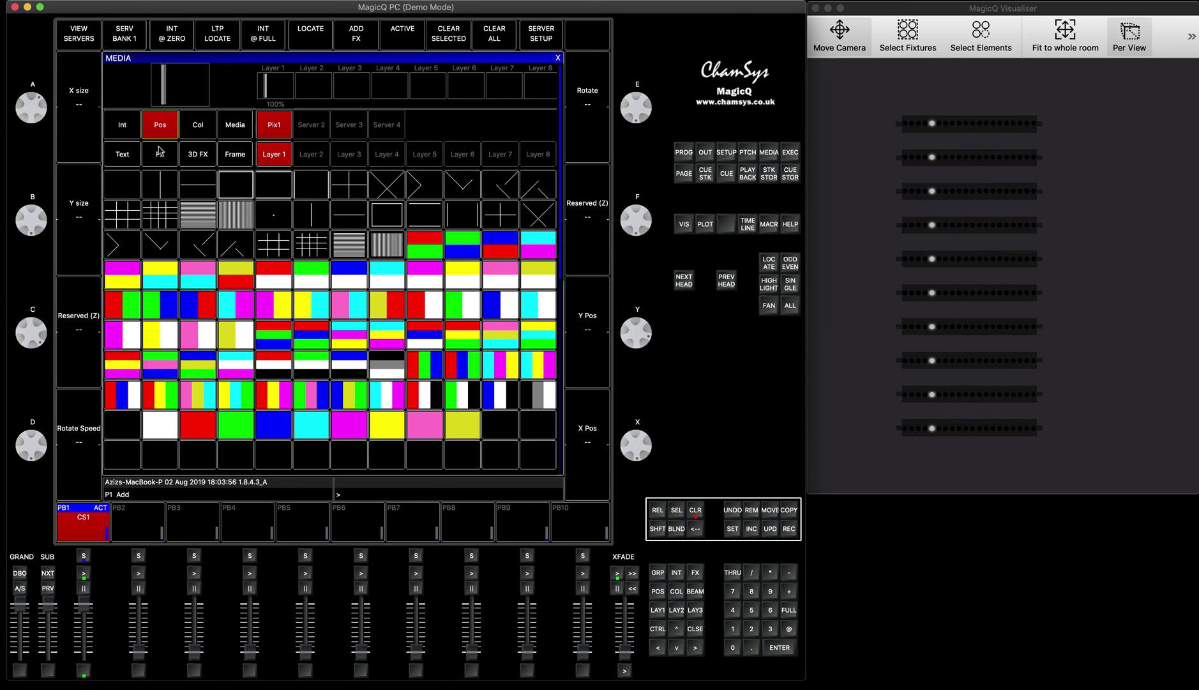
{"action": "left_click", "coordinate": [160, 152]}
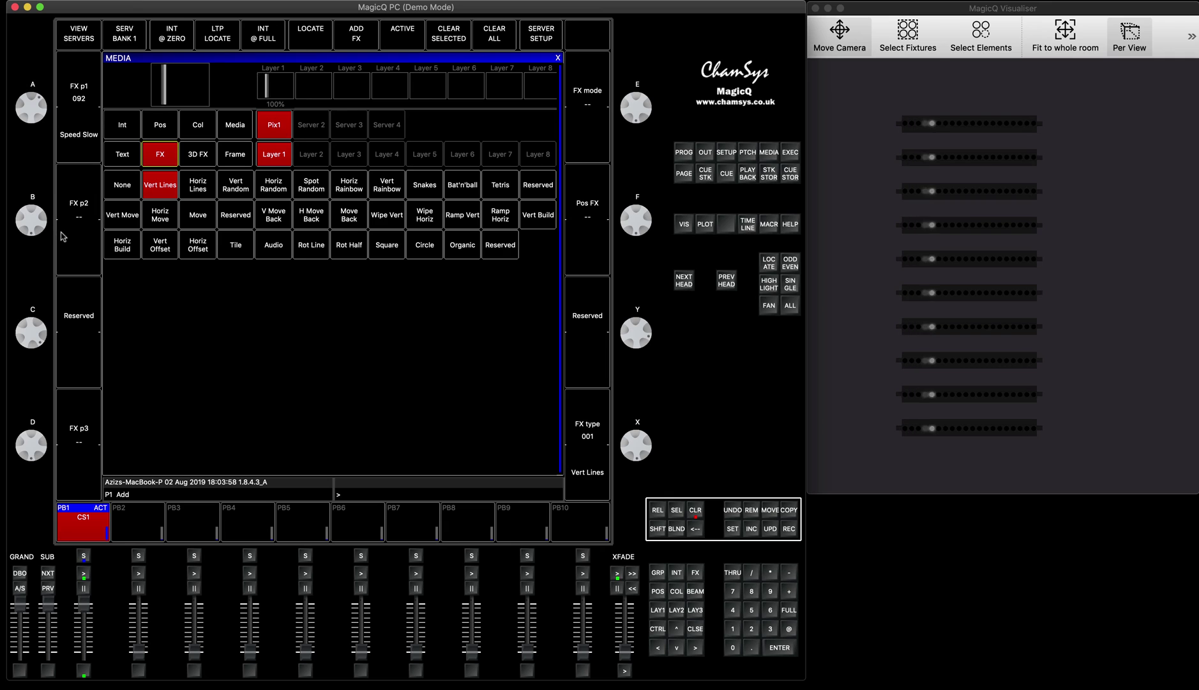
- Cycle the FX mode through Reverse, Bounce, Bounce Mix and Twin back to Normal
{"action": "left_click", "coordinate": [72, 472]}
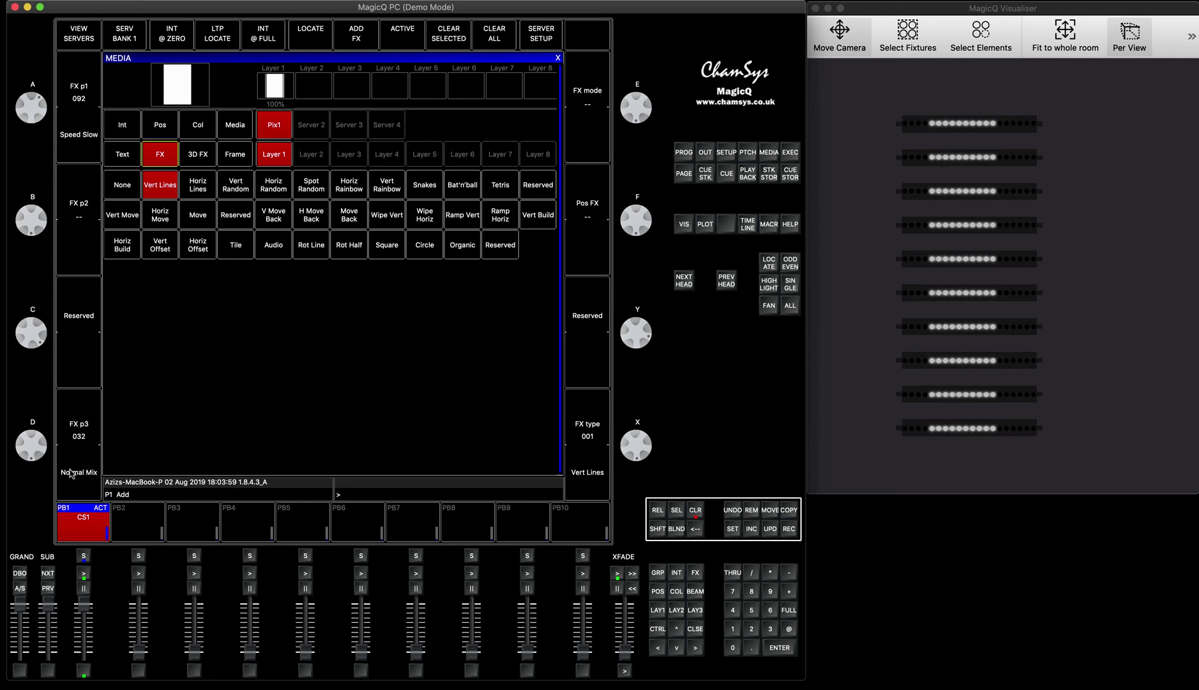
{"action": "left_click", "coordinate": [75, 480]}
{"action": "left_click", "coordinate": [75, 480]}
{"action": "left_click", "coordinate": [75, 480]}
{"action": "left_click", "coordinate": [76, 481]}
{"action": "left_click", "coordinate": [75, 480]}
{"action": "left_click", "coordinate": [75, 480]}
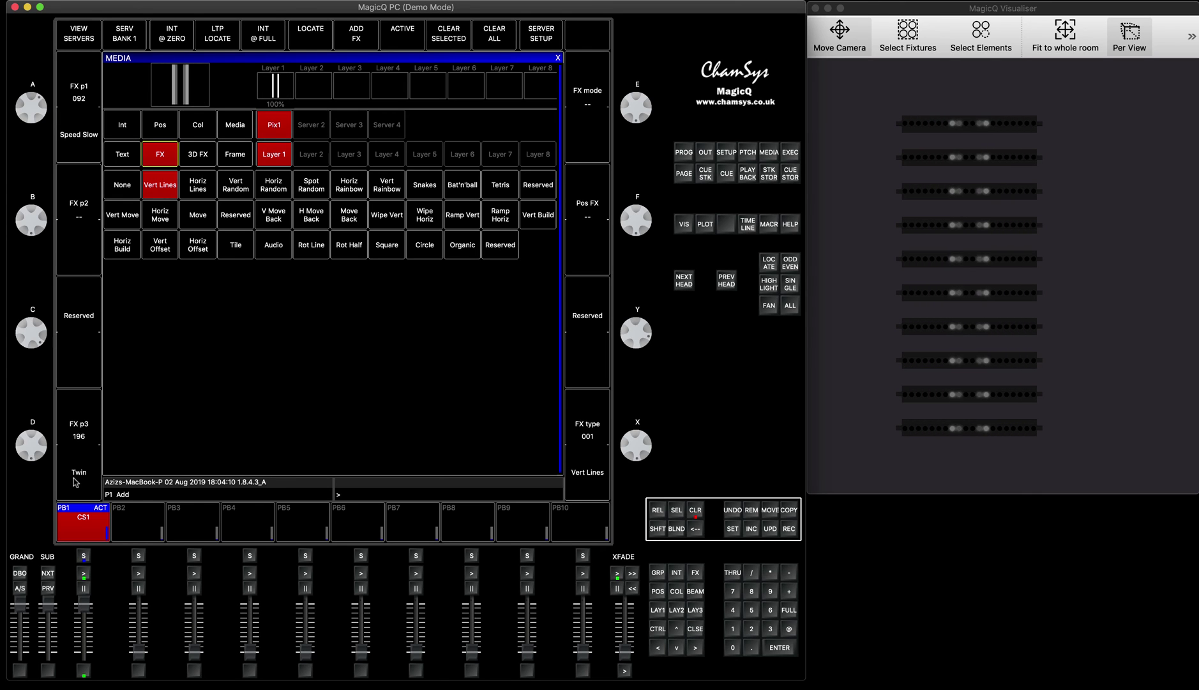
{"action": "left_click", "coordinate": [75, 480]}
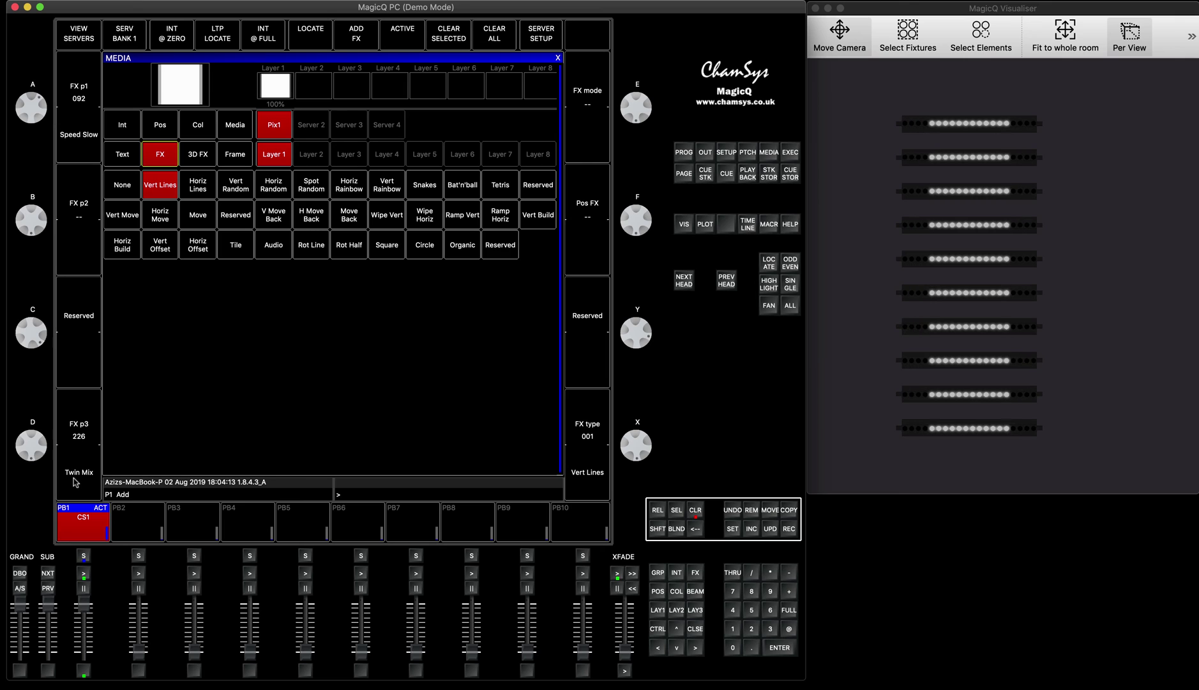
{"action": "left_click", "coordinate": [75, 480]}
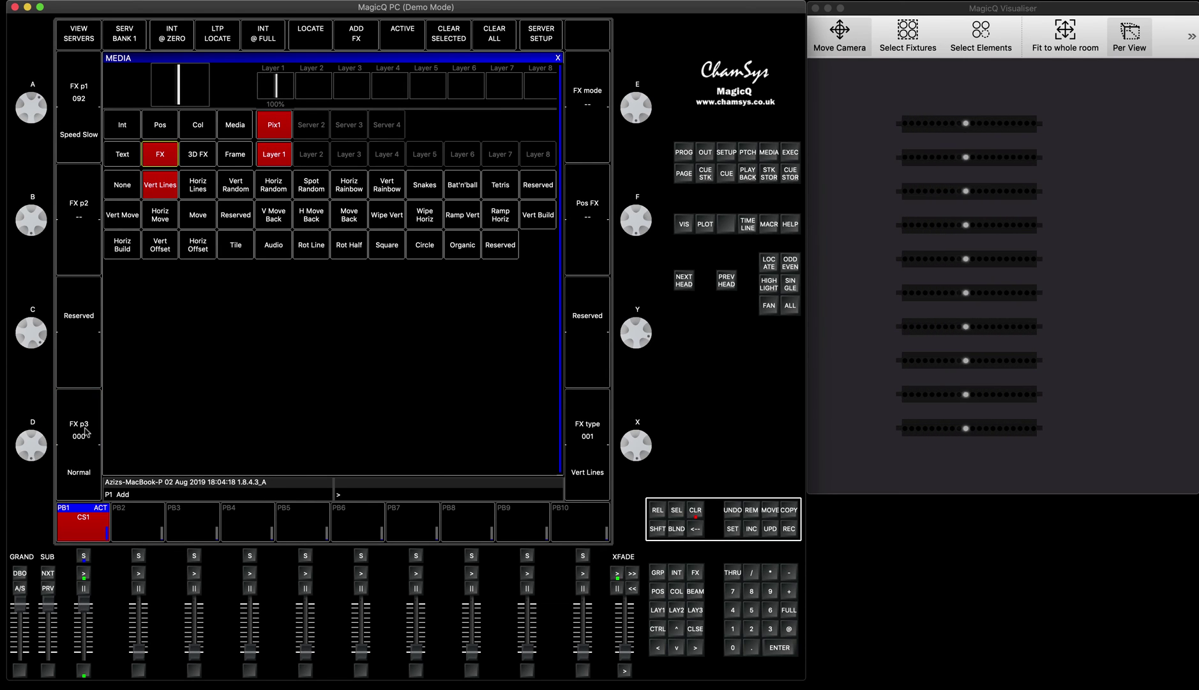
- Set FX p3 to 128 Bounce and FX p2 Offset to 127
{"action": "left_click", "coordinate": [81, 489]}
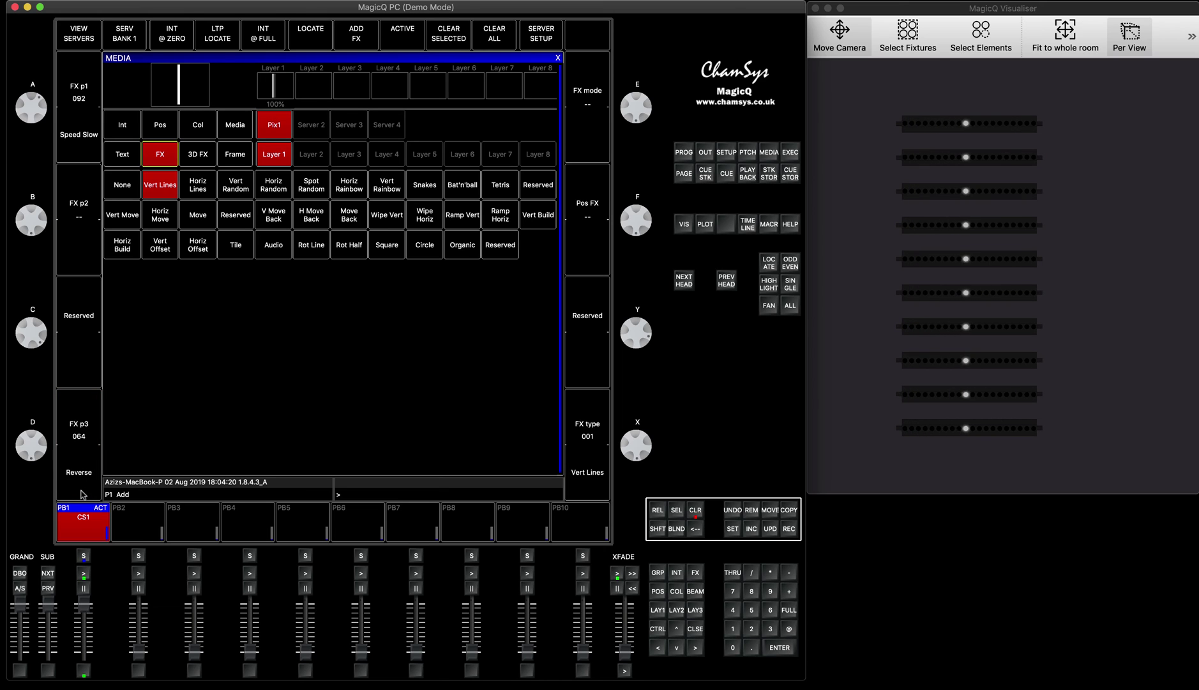
{"action": "left_click", "coordinate": [82, 494]}
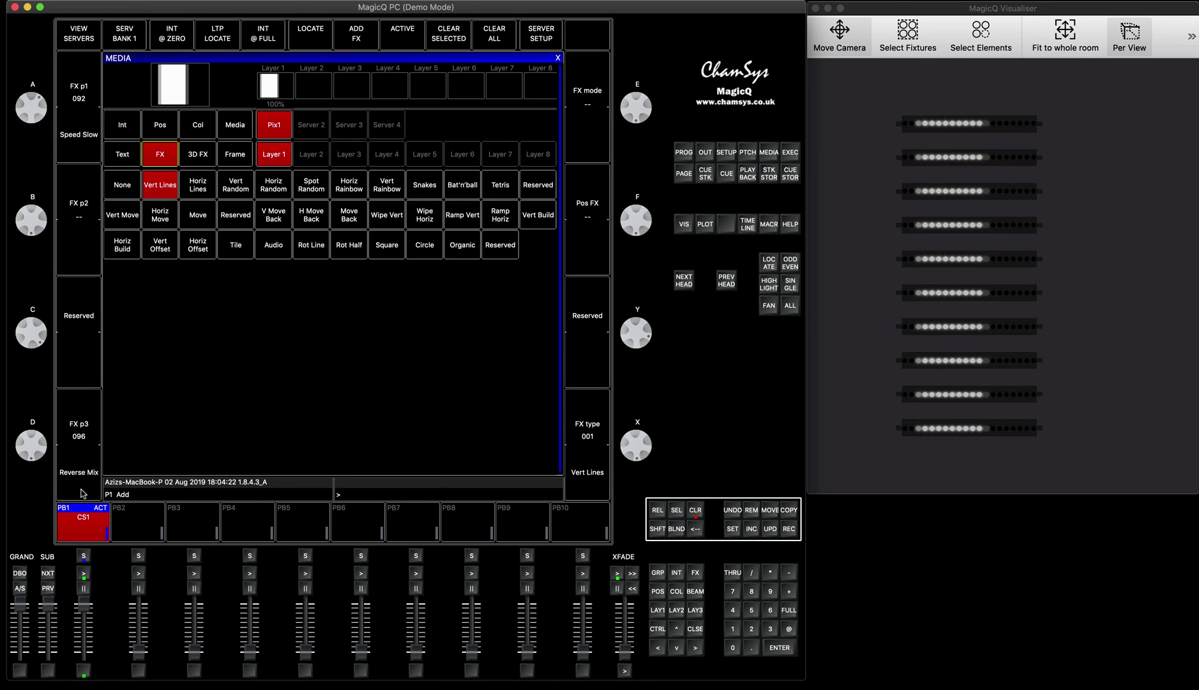
{"action": "left_click", "coordinate": [82, 494]}
{"action": "left_click", "coordinate": [88, 430]}
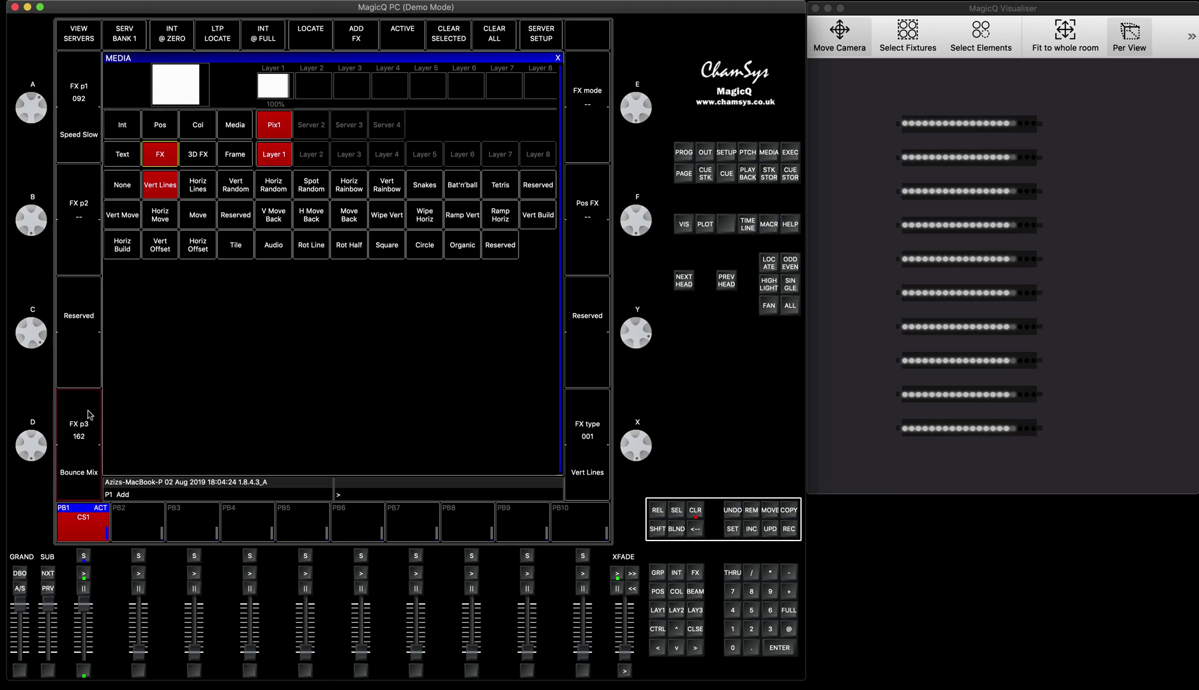
{"action": "left_click", "coordinate": [77, 253]}
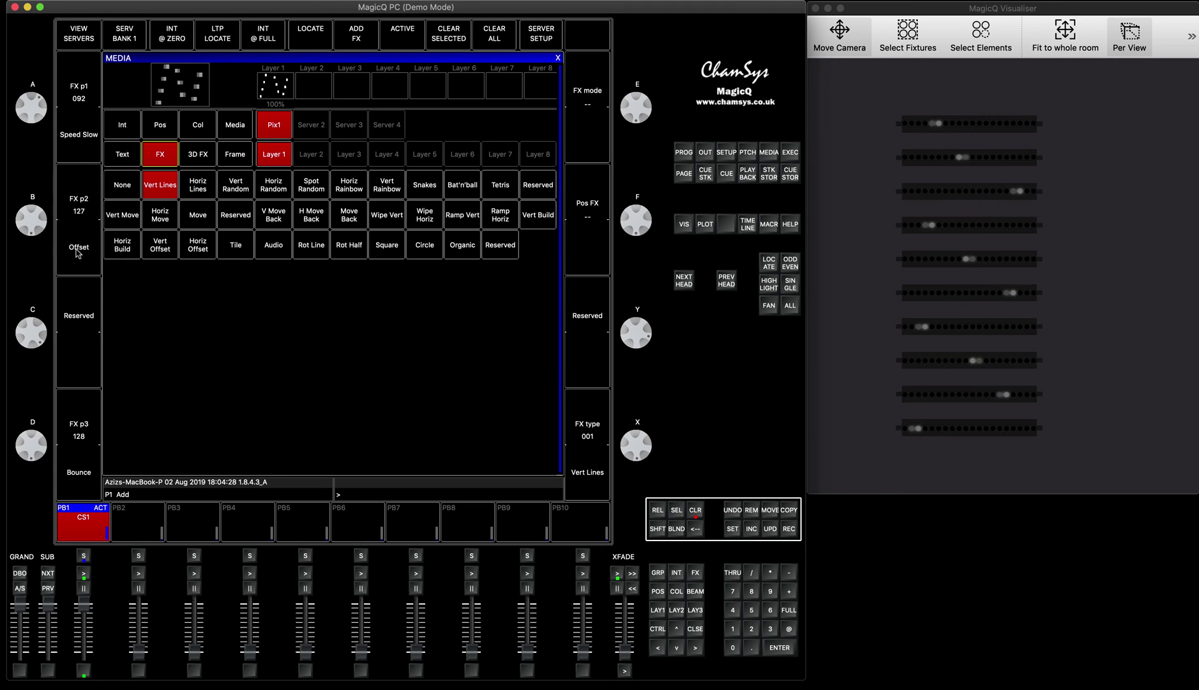
{"action": "left_click", "coordinate": [76, 252]}
{"action": "left_click", "coordinate": [76, 253]}
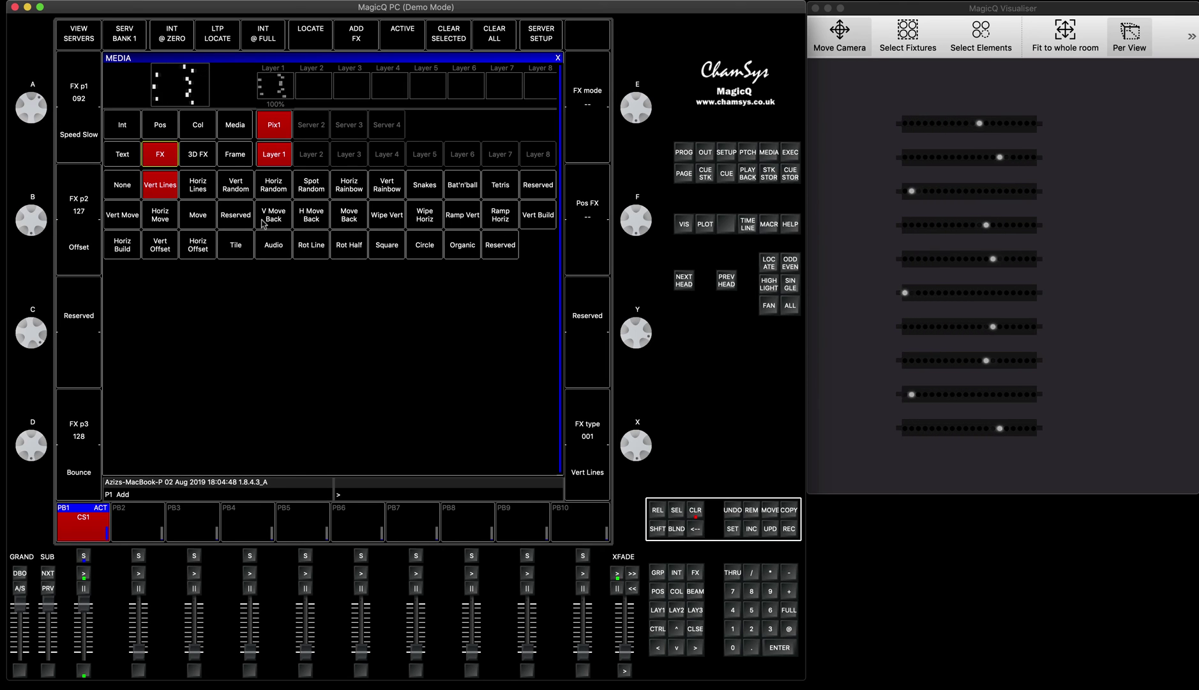
- Try Horiz Build, raising its offset to 255 then resetting it to 000
{"action": "left_click", "coordinate": [121, 245]}
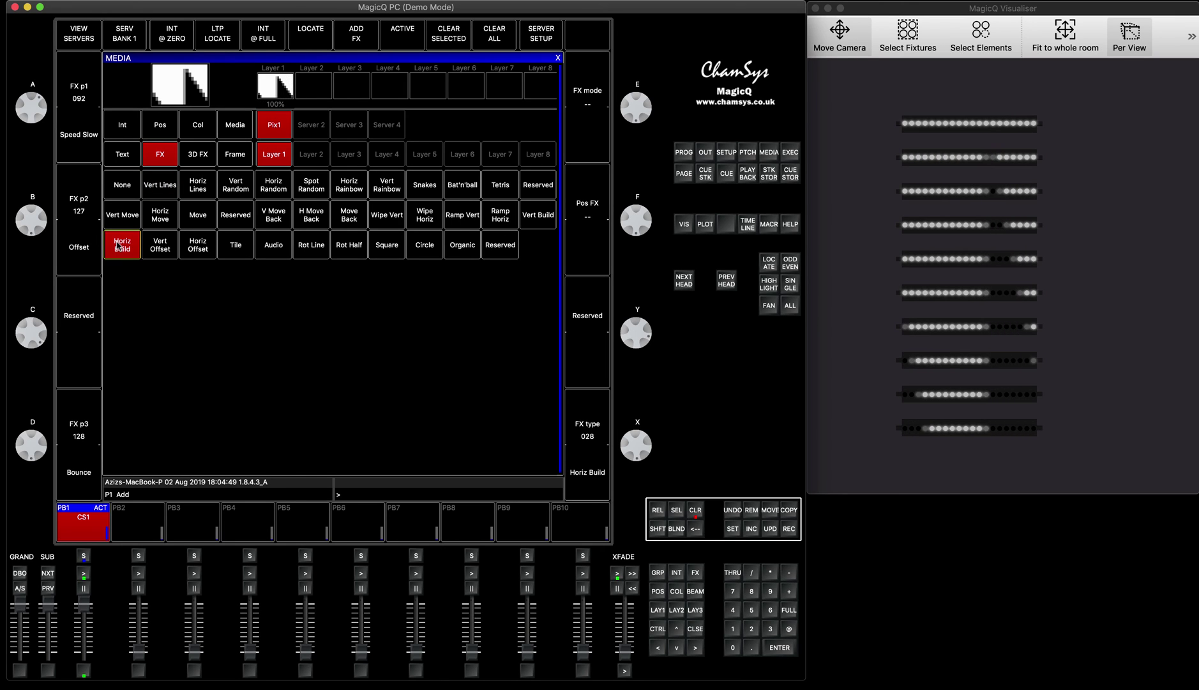
{"action": "left_click_drag", "start_coordinate": [36, 225], "coordinate": [73, 243]}
{"action": "left_click", "coordinate": [73, 243]}
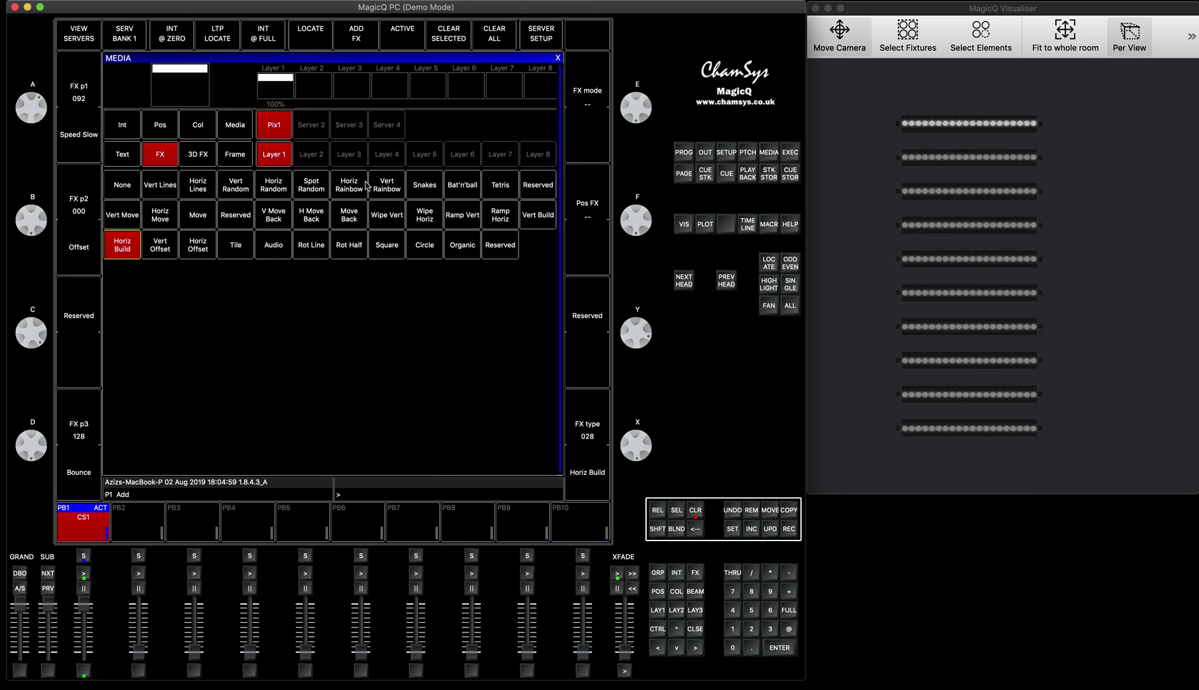
- Switch to Horiz Random with FX p1 at 071 and FX p2 and p3 at 000
{"action": "left_click", "coordinate": [275, 186]}
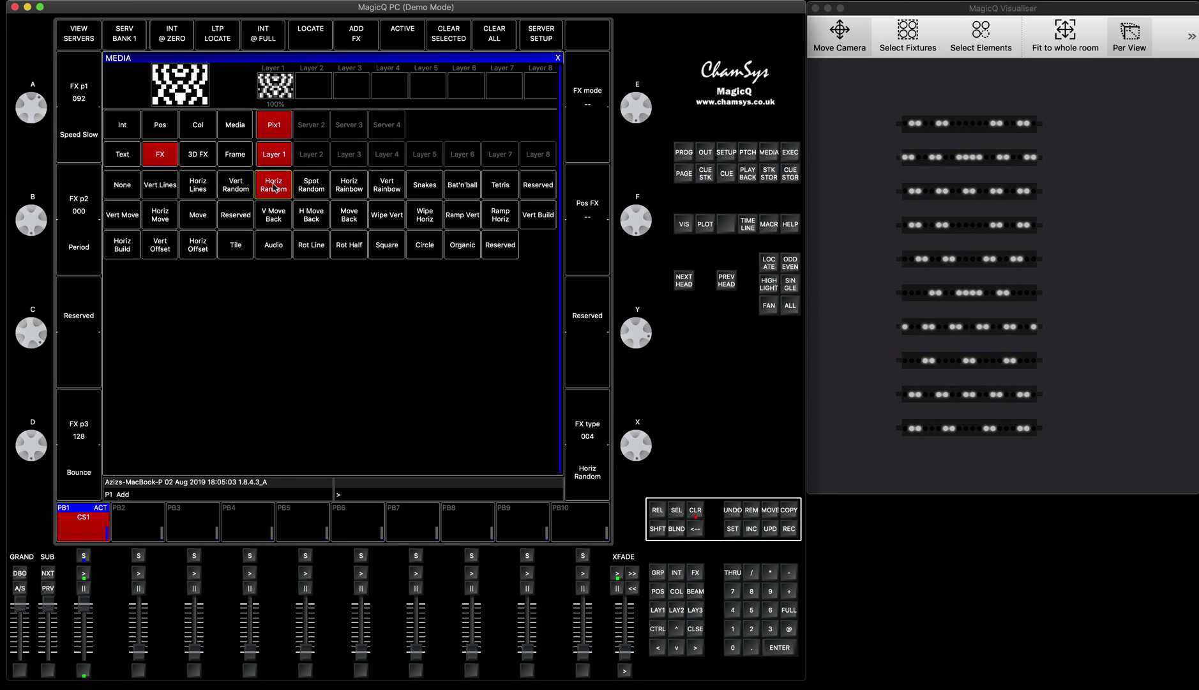
{"action": "scroll", "coordinate": [35, 96], "scroll_direction": "down", "scroll_amount": 5}
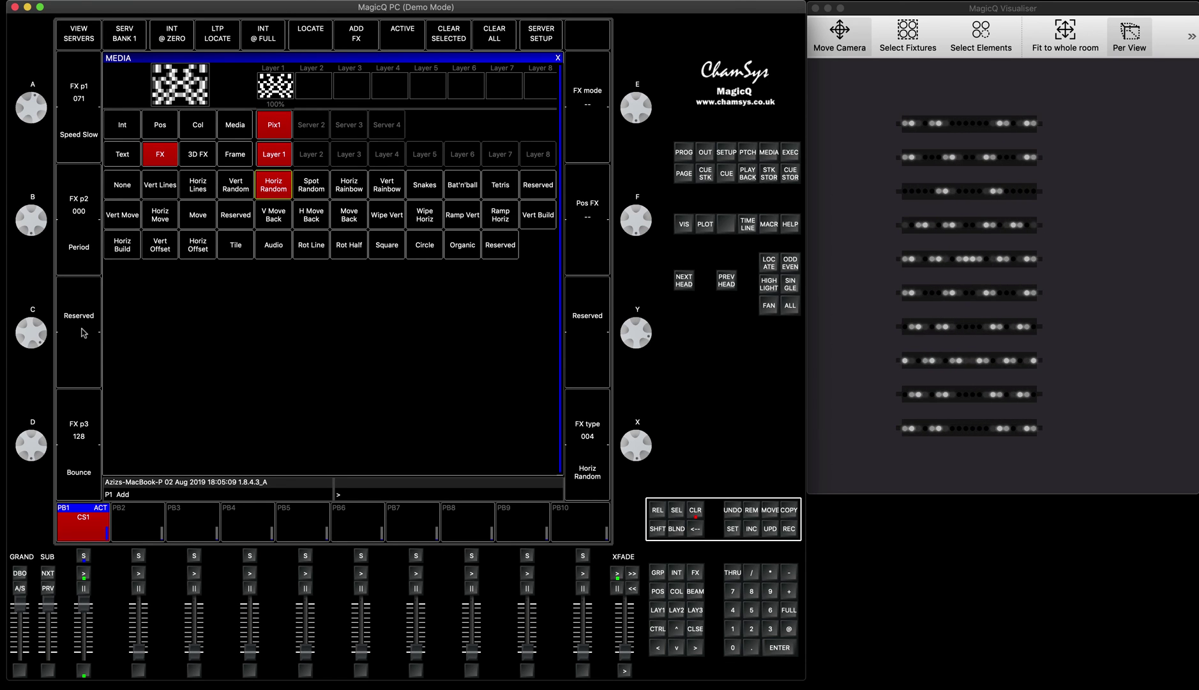
{"action": "scroll", "coordinate": [81, 431], "scroll_direction": "down", "scroll_amount": 5}
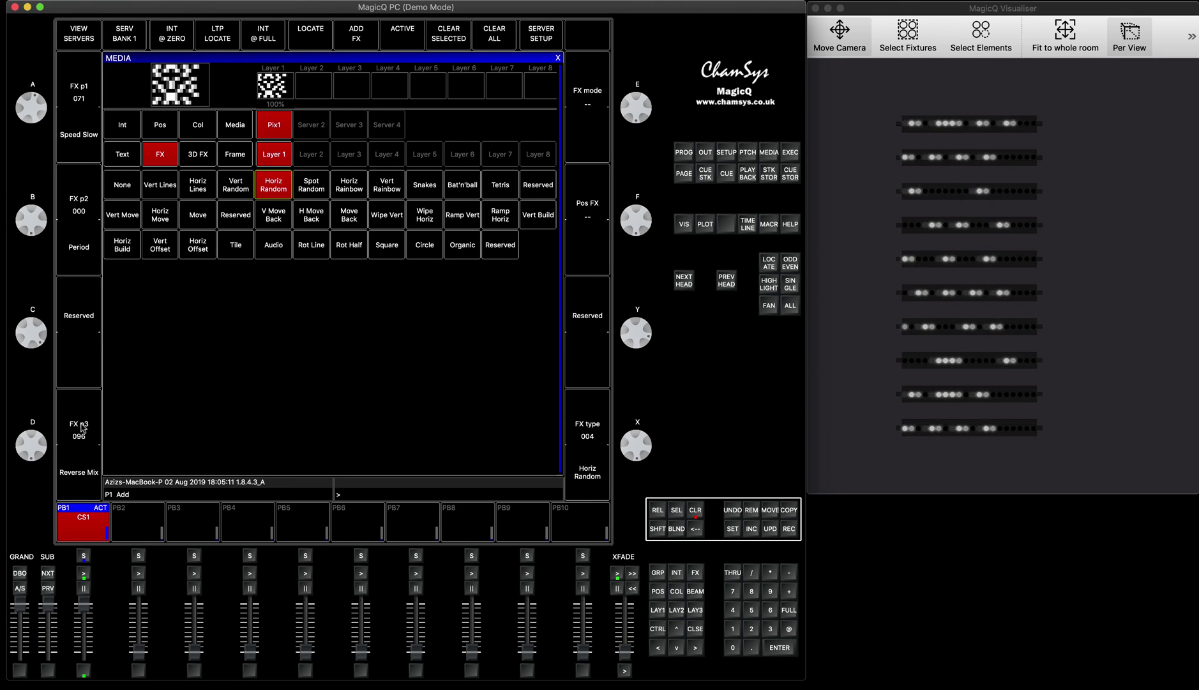
{"action": "scroll", "coordinate": [85, 476], "scroll_direction": "up", "scroll_amount": 5}
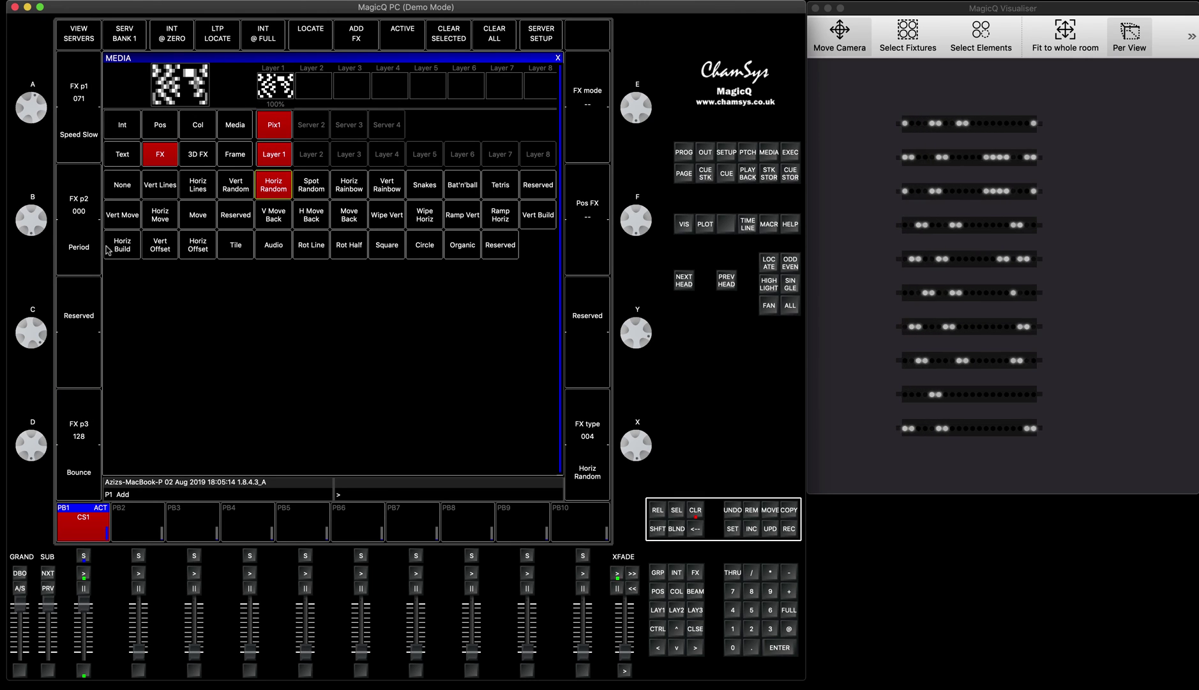
{"action": "scroll", "coordinate": [92, 252], "scroll_direction": "up", "scroll_amount": 10}
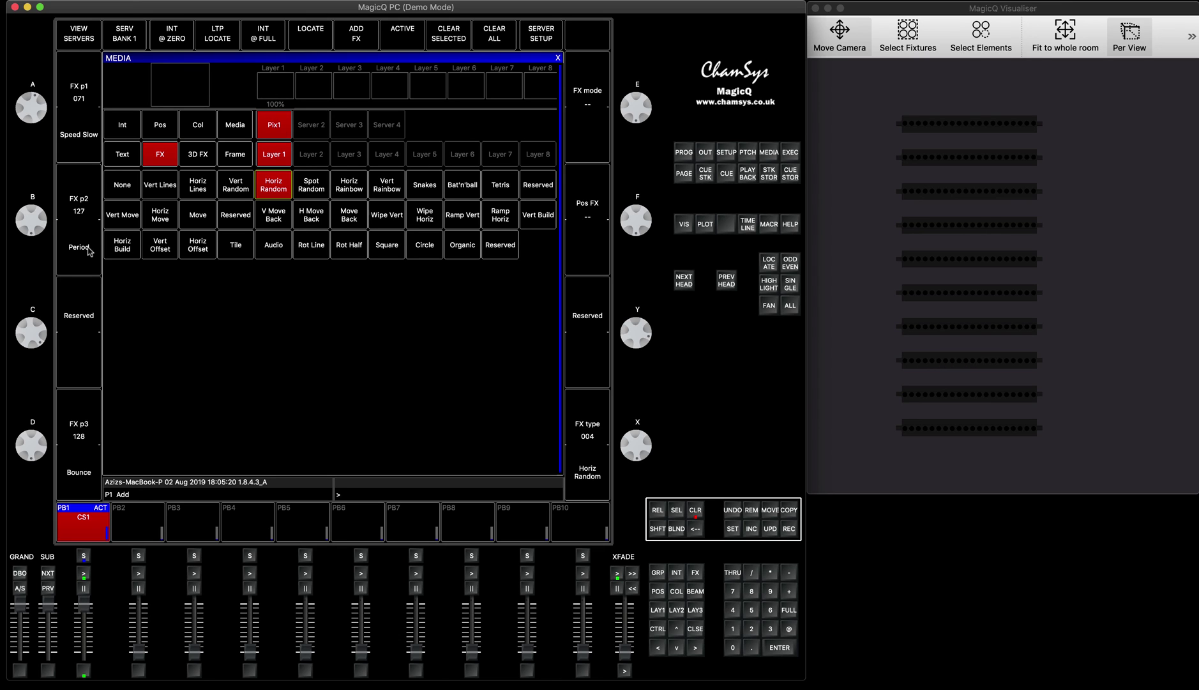
{"action": "scroll", "coordinate": [90, 251], "scroll_direction": "up", "scroll_amount": 10}
{"action": "scroll", "coordinate": [90, 251], "scroll_direction": "up", "scroll_amount": 1}
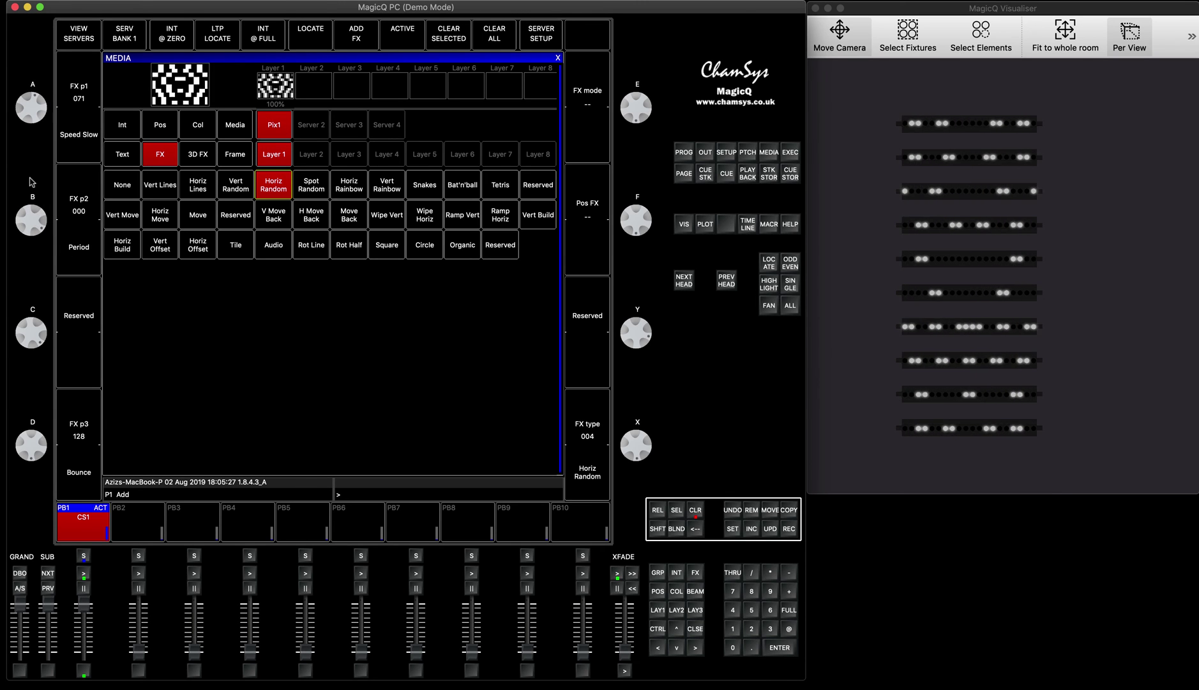
{"action": "scroll", "coordinate": [82, 255], "scroll_direction": "up", "scroll_amount": 2}
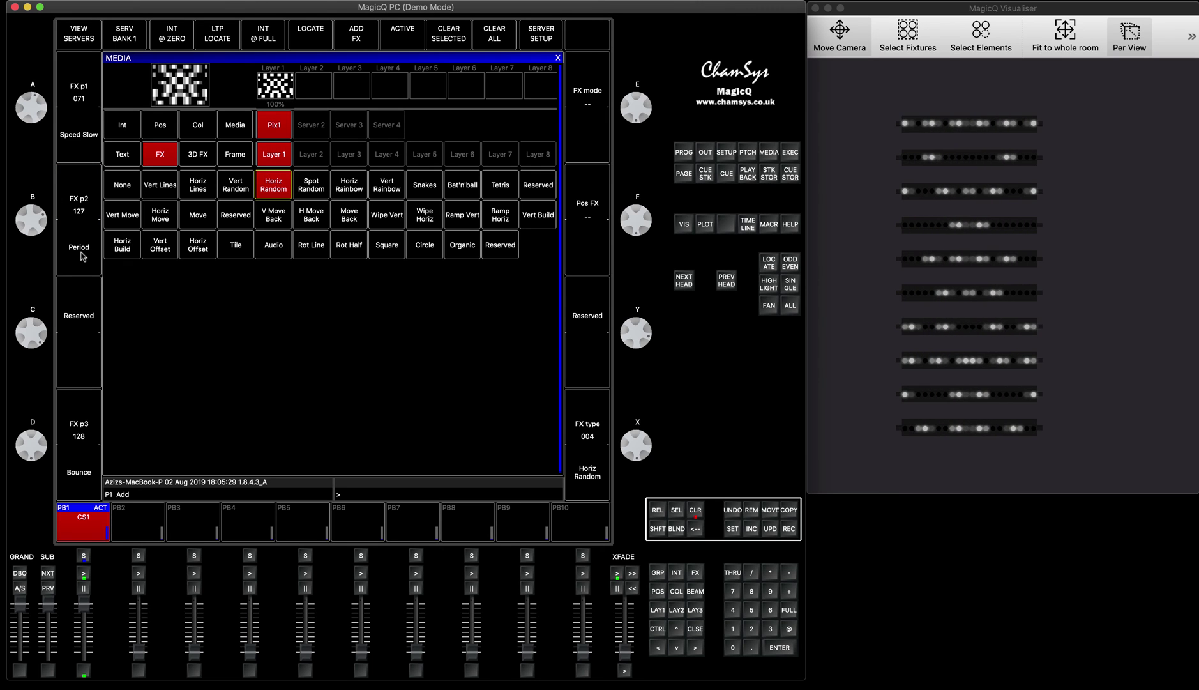
{"action": "scroll", "coordinate": [85, 193], "scroll_direction": "down", "scroll_amount": 2}
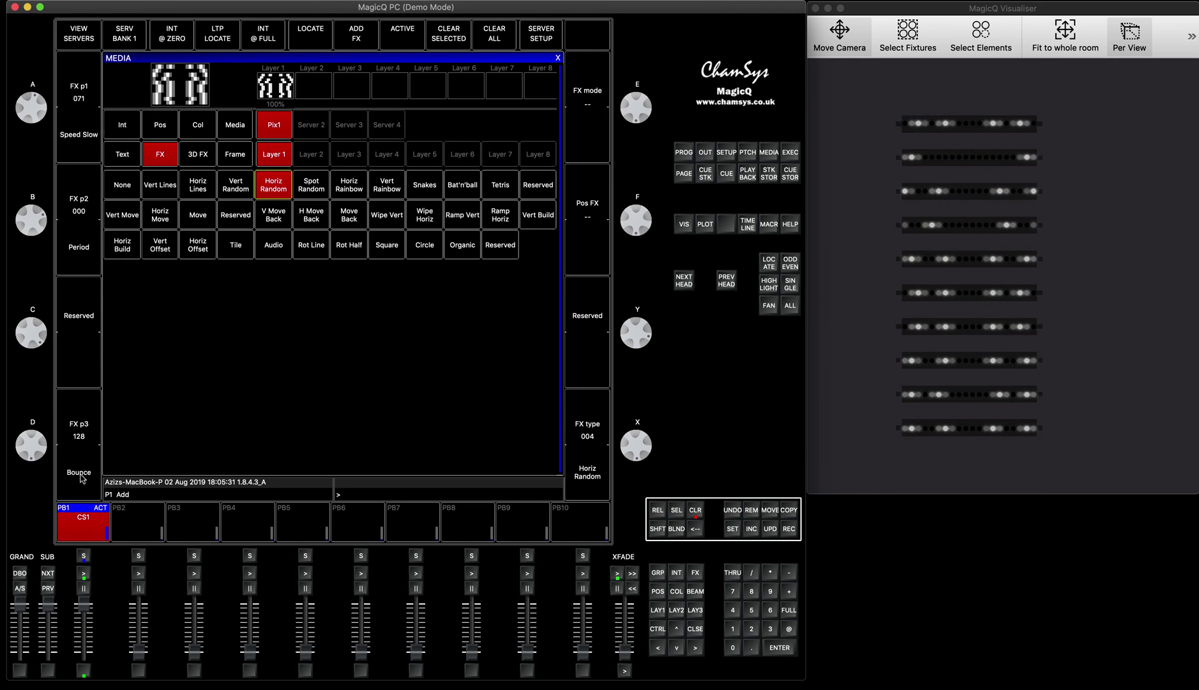
{"action": "scroll", "coordinate": [82, 477], "scroll_direction": "up", "scroll_amount": 2}
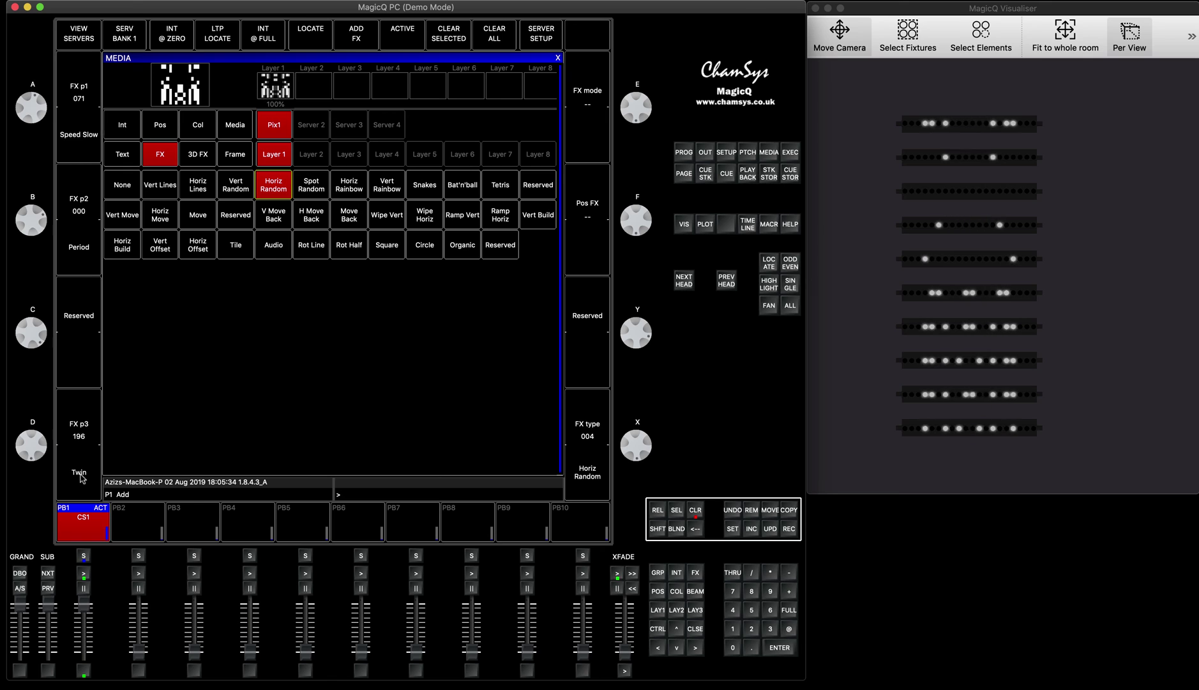
{"action": "scroll", "coordinate": [82, 477], "scroll_direction": "up", "scroll_amount": 1}
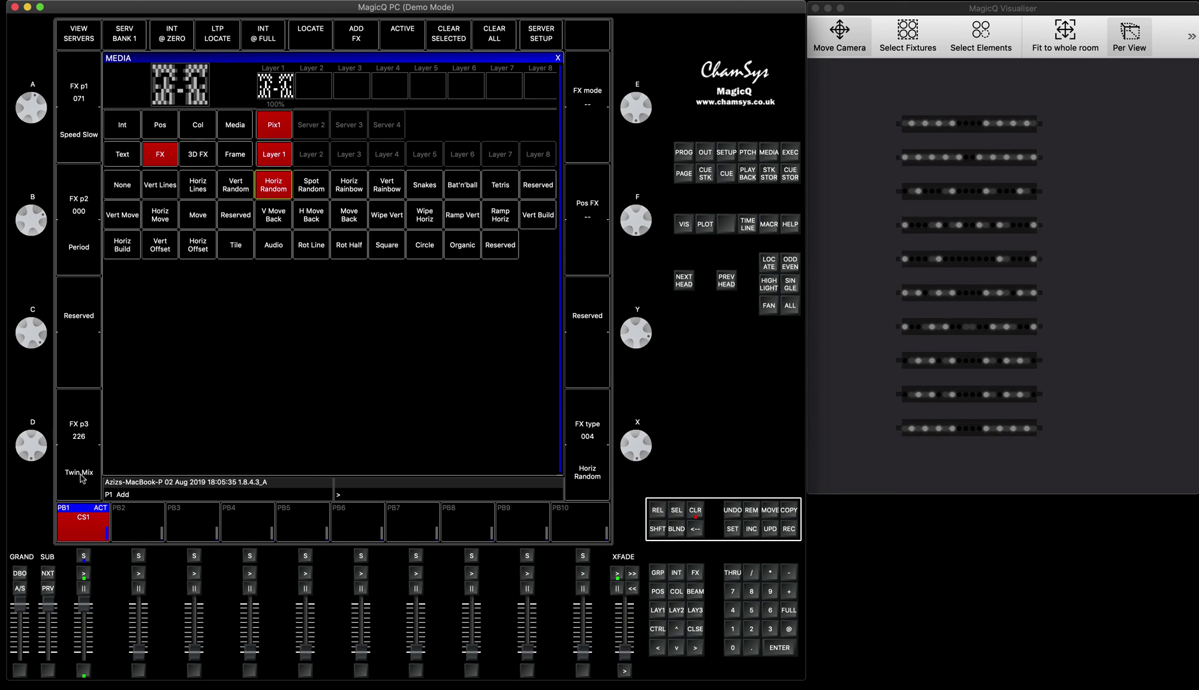
{"action": "scroll", "coordinate": [82, 478], "scroll_direction": "up", "scroll_amount": 1}
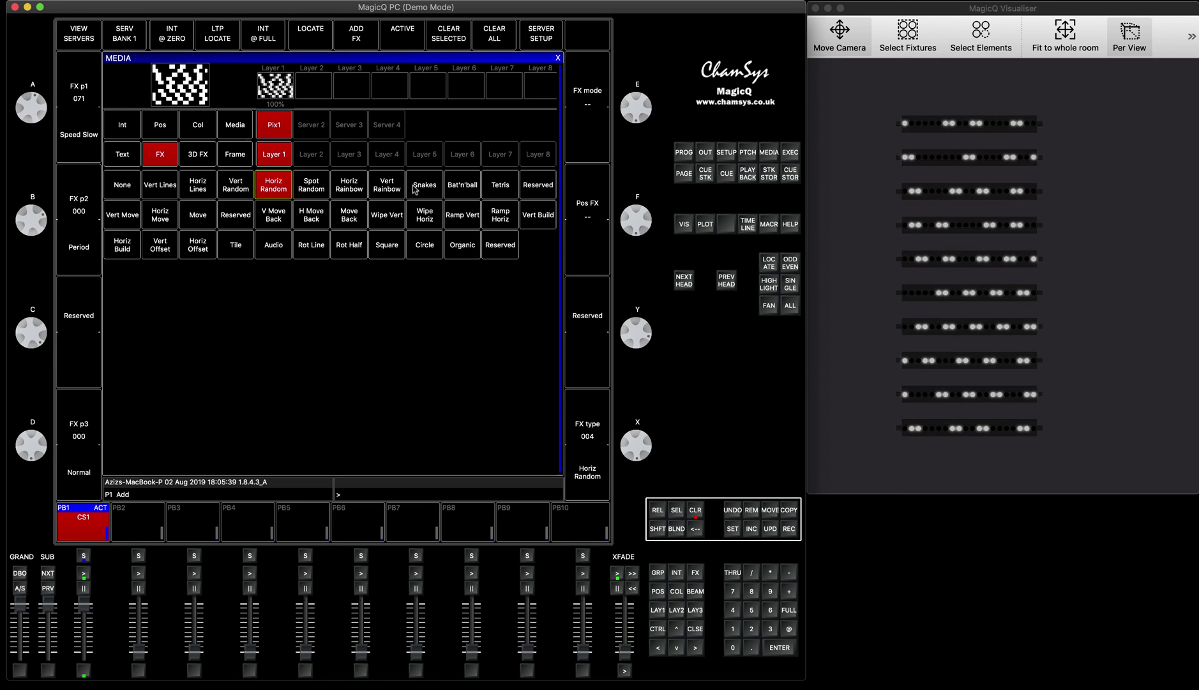
- Try Vert Rainbow, Horiz Rainbow and Rot Half, then settle on the Circle FX (036)
{"action": "left_click", "coordinate": [392, 187]}
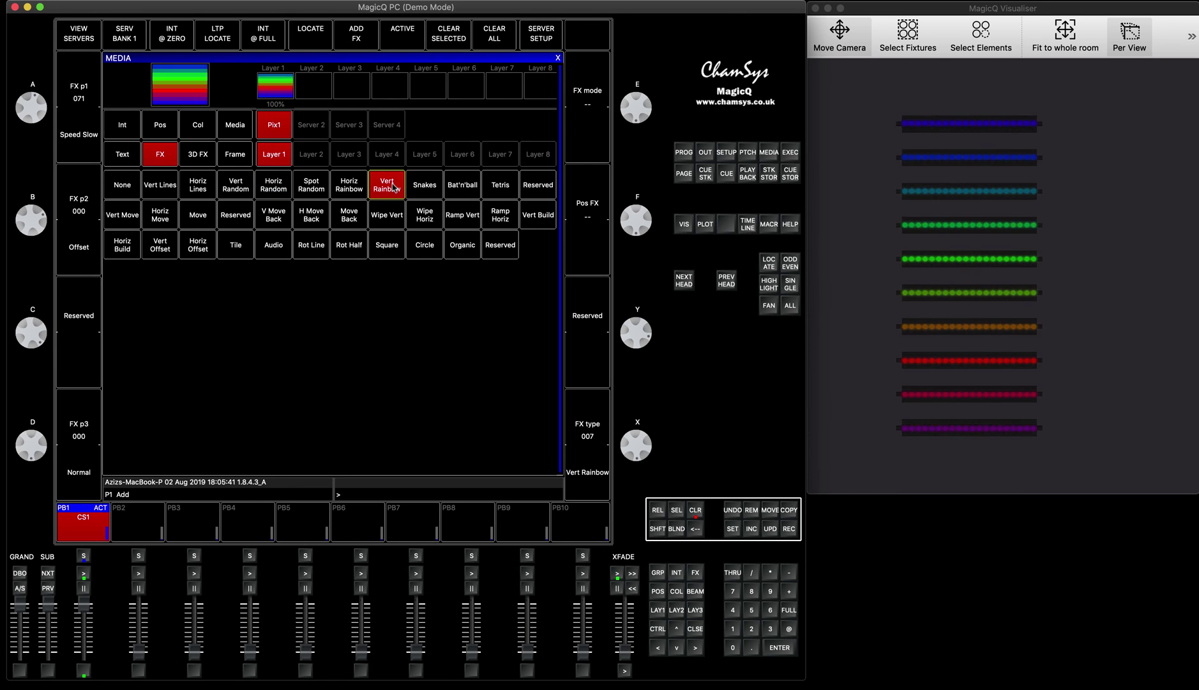
{"action": "left_click", "coordinate": [364, 186]}
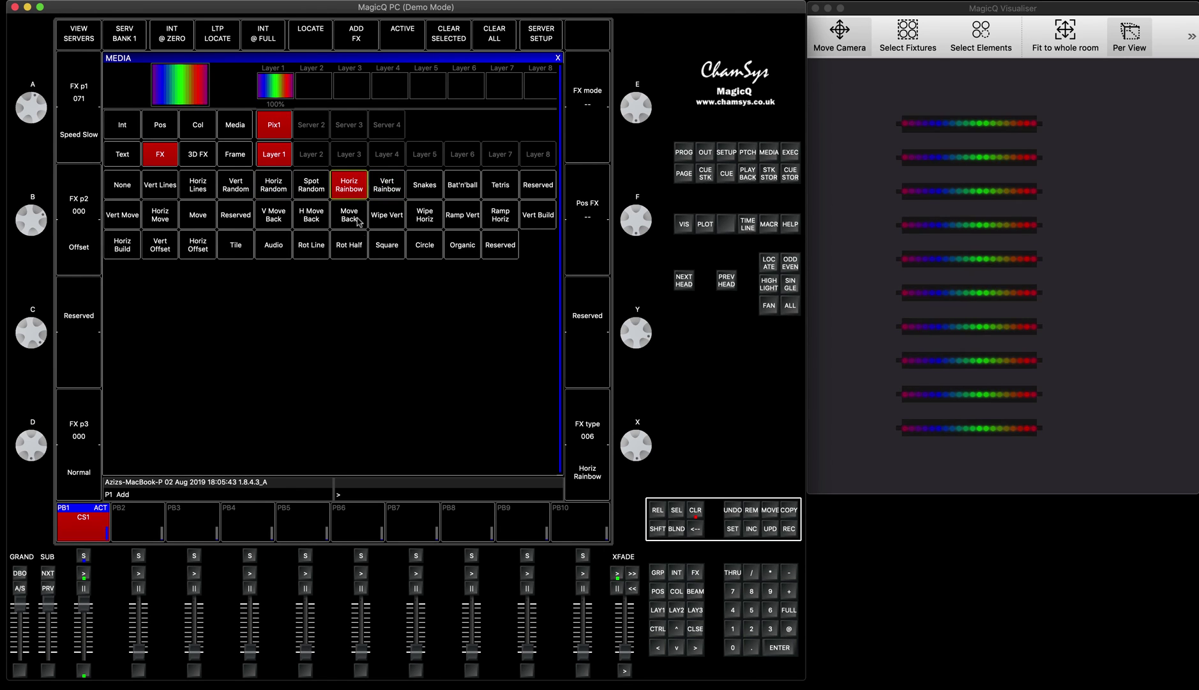
{"action": "left_click", "coordinate": [391, 247]}
{"action": "left_click", "coordinate": [349, 246]}
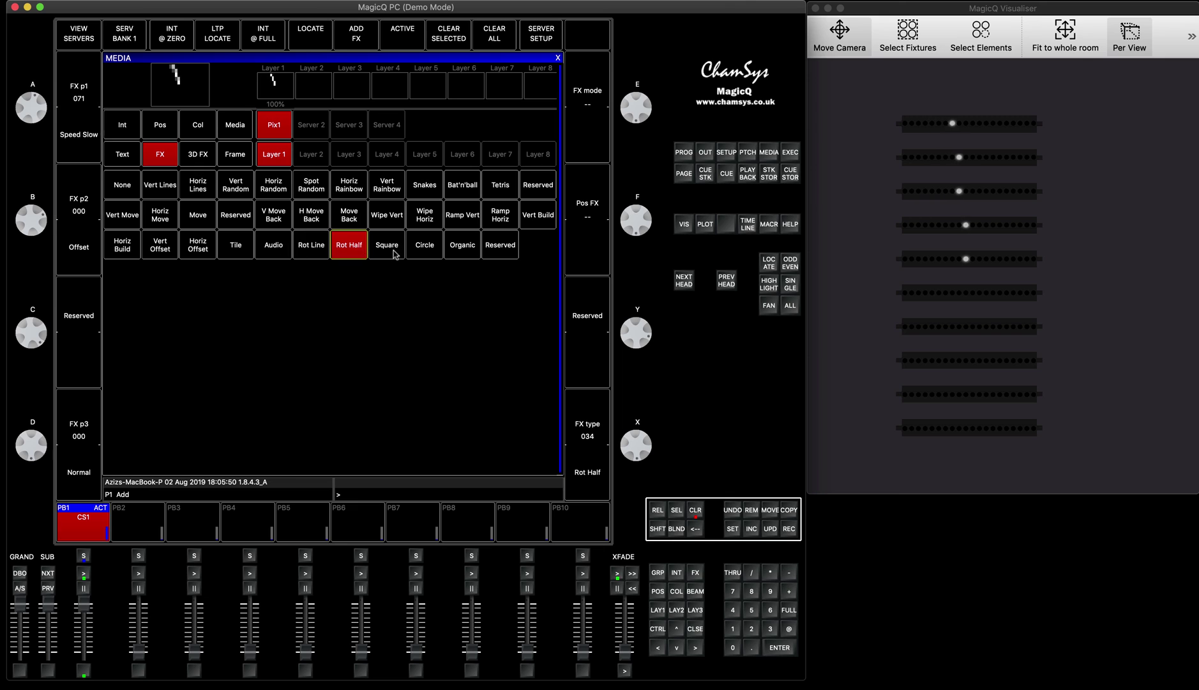
{"action": "left_click", "coordinate": [437, 251]}
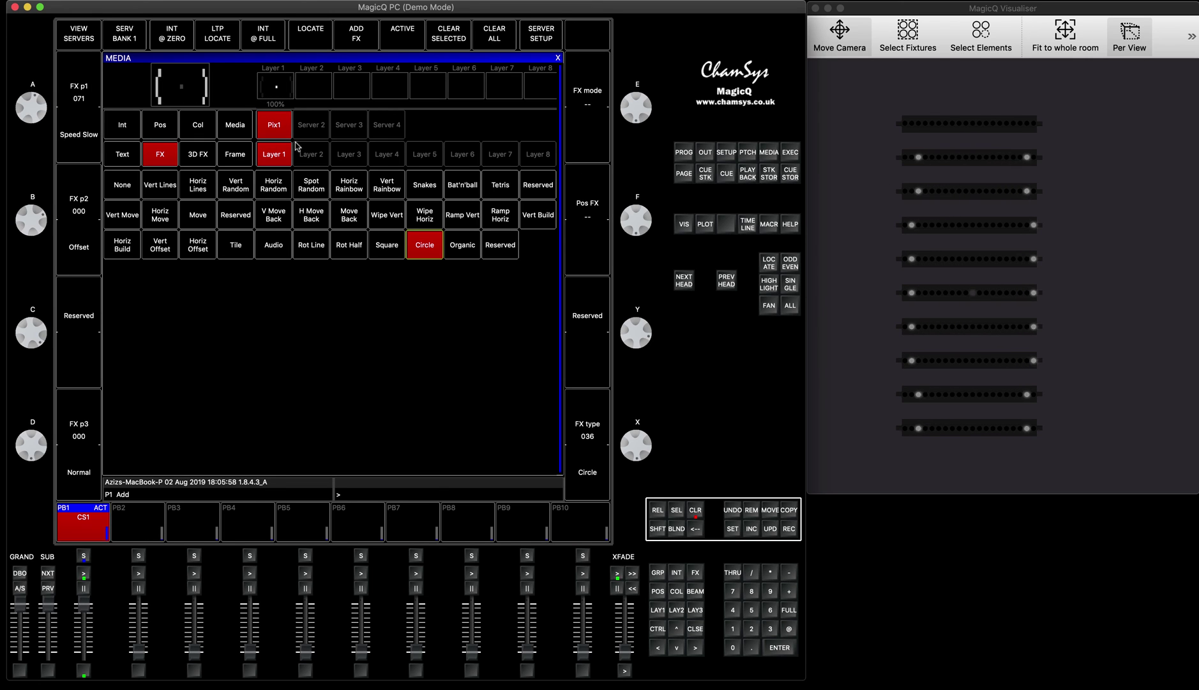
- In Pos settings, set the Circle's Y position to -35 and Y size to 144
{"action": "left_click", "coordinate": [177, 128]}
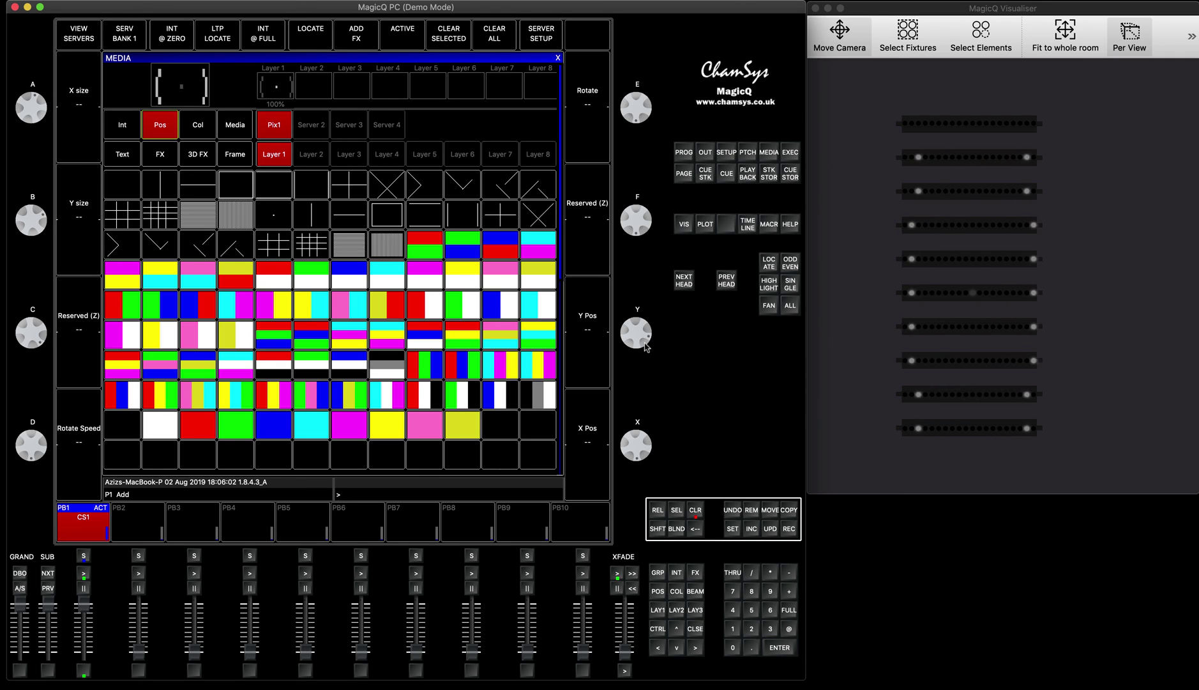
{"action": "left_click_drag", "start_coordinate": [646, 333], "coordinate": [645, 321]}
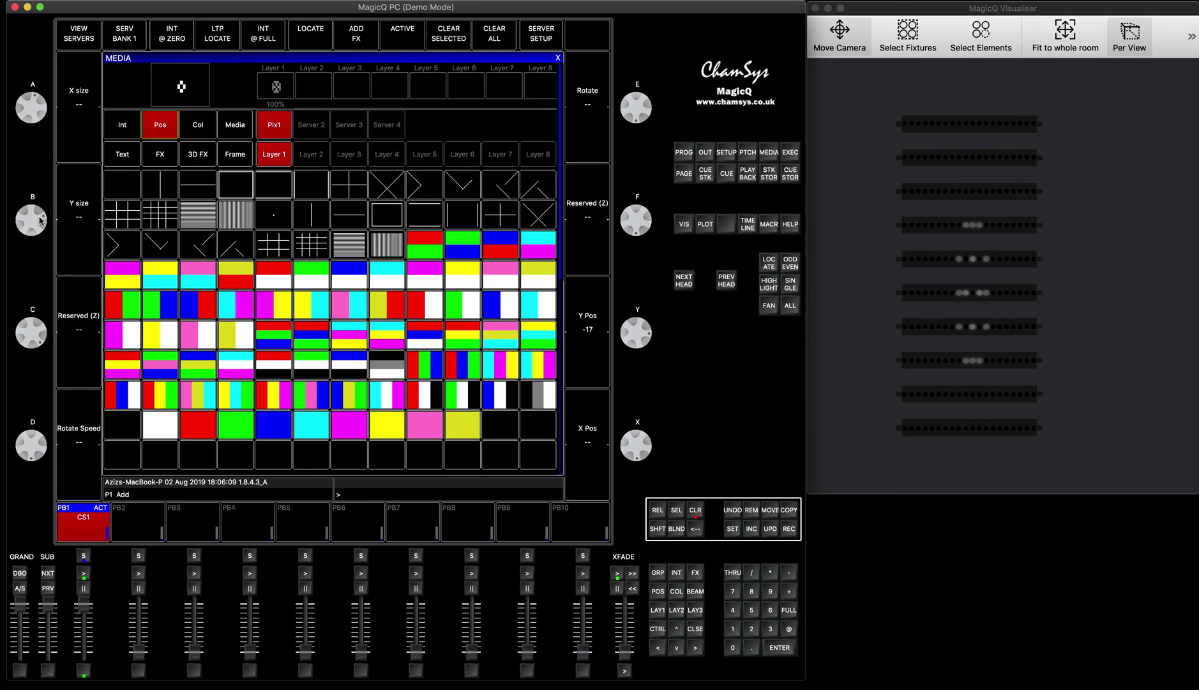
{"action": "scroll", "coordinate": [41, 220], "scroll_direction": "up", "scroll_amount": 5}
{"action": "scroll", "coordinate": [40, 221], "scroll_direction": "up", "scroll_amount": 2}
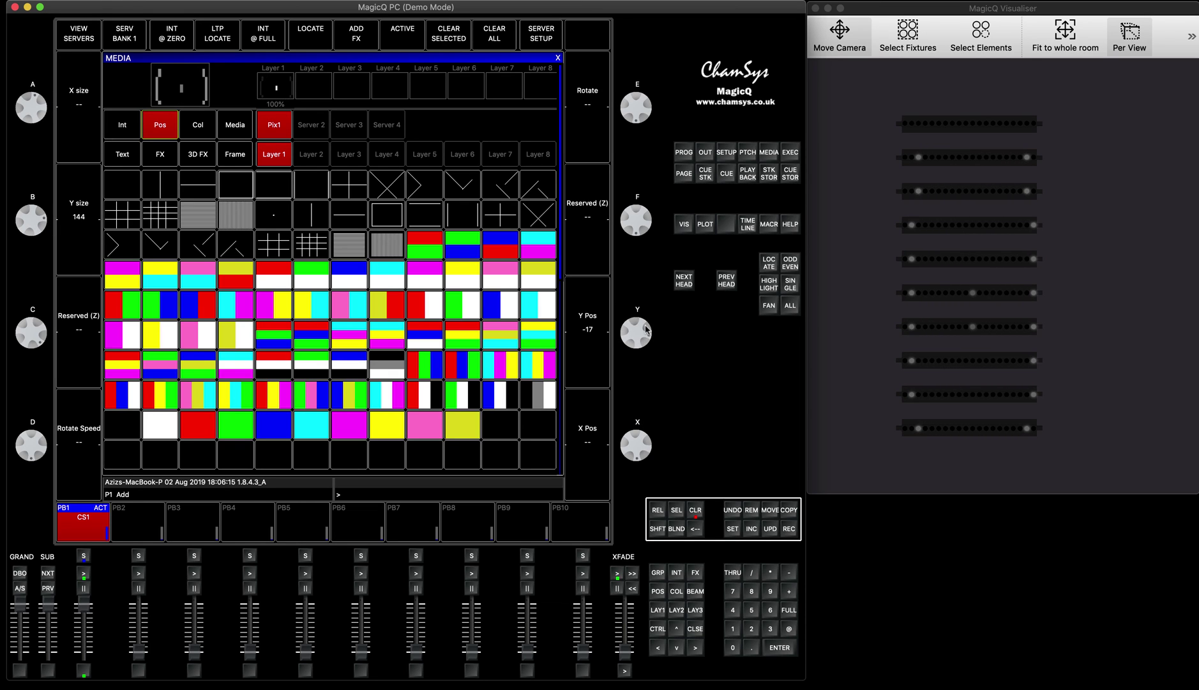
{"action": "scroll", "coordinate": [646, 333], "scroll_direction": "down", "scroll_amount": 2}
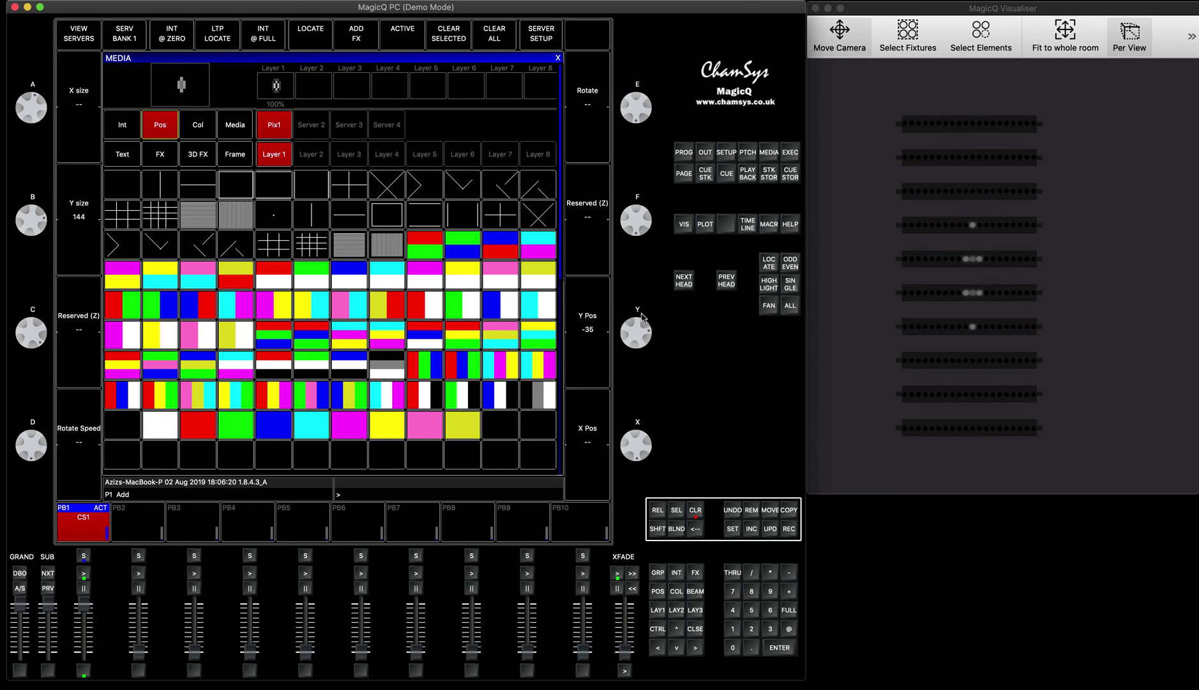